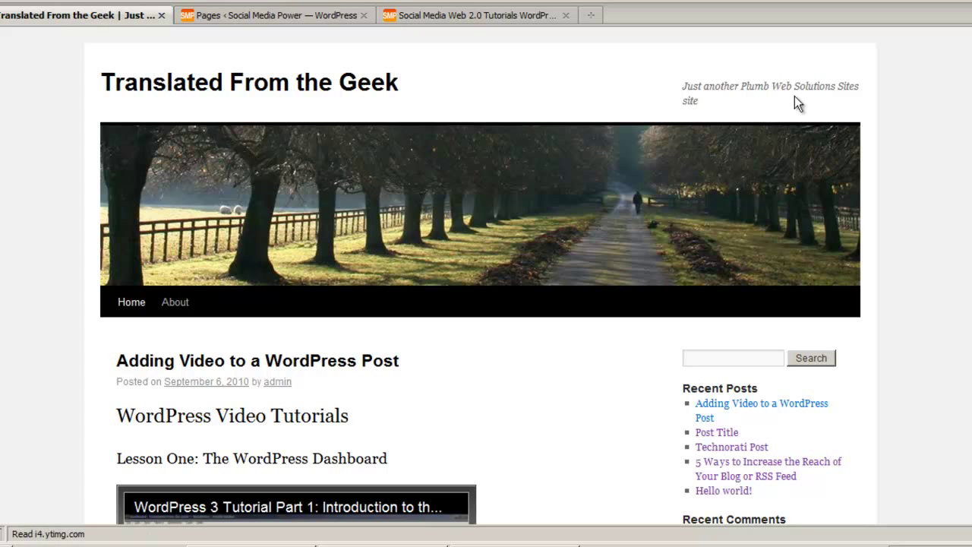
- Browse the site, view the About page, and return to the home page
scroll(794, 102, down, 1)
scroll(481, 277, down, 5)
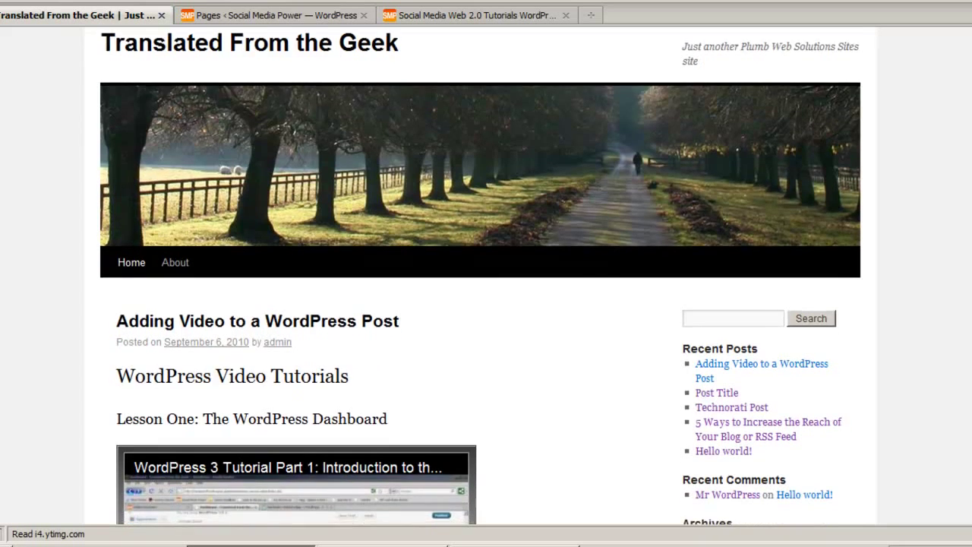
scroll(480, 276, down, 12)
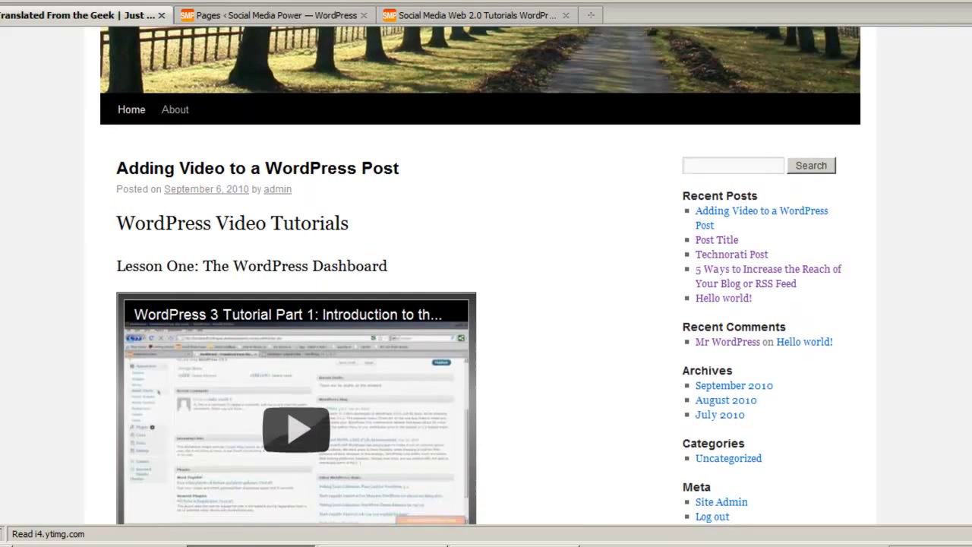
scroll(480, 276, down, 20)
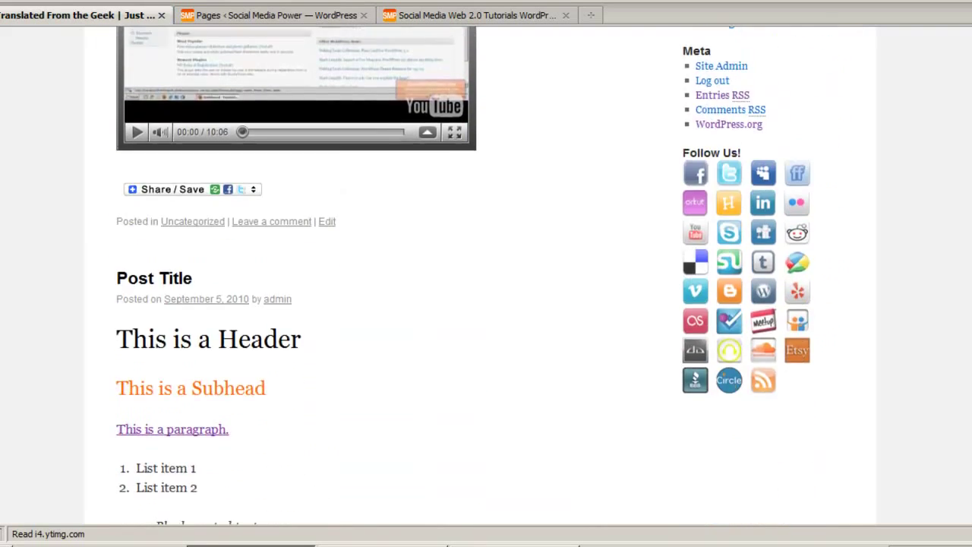
scroll(388, 237, up, 20)
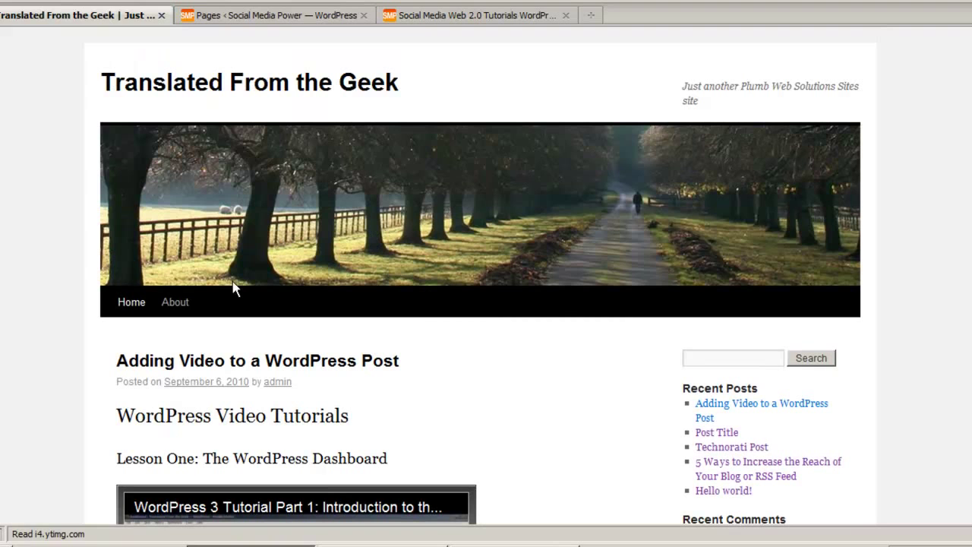
click(175, 304)
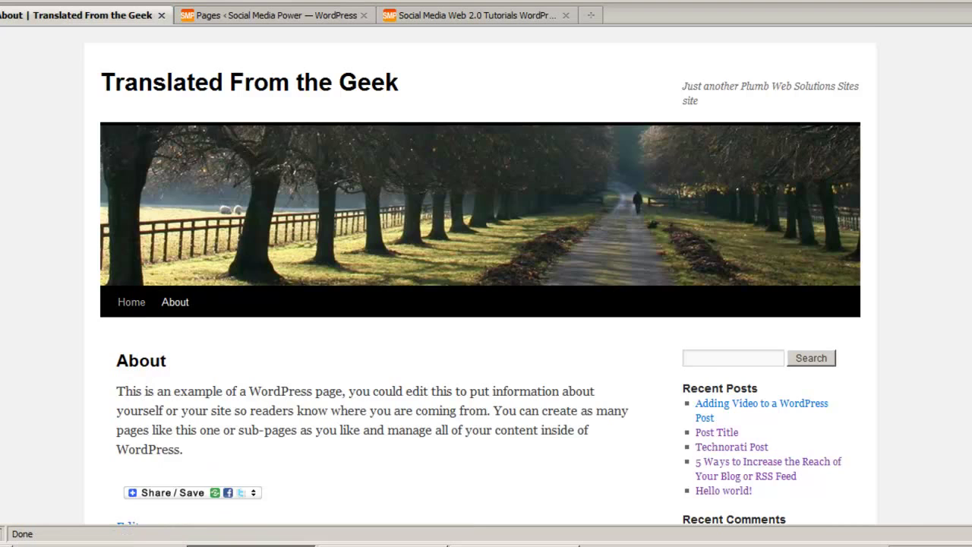
scroll(481, 277, down, 2)
scroll(481, 277, up, 2)
click(131, 302)
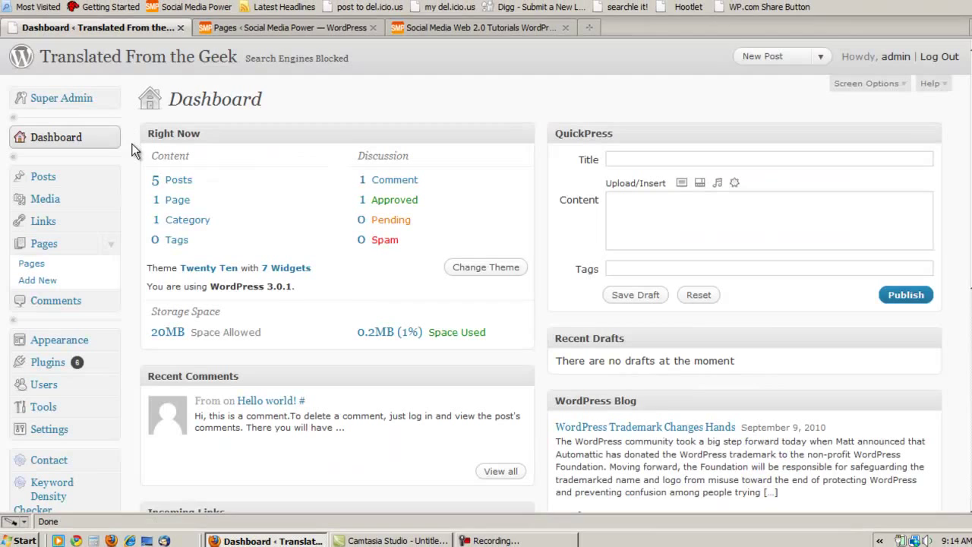
- Start a new page and leave its Parent set to no parent
click(29, 279)
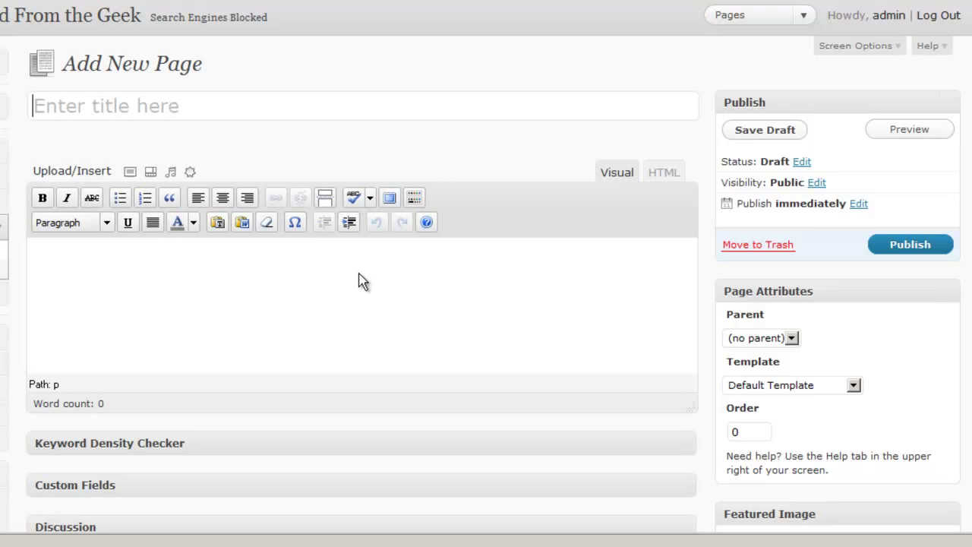
scroll(965, 210, down, 2)
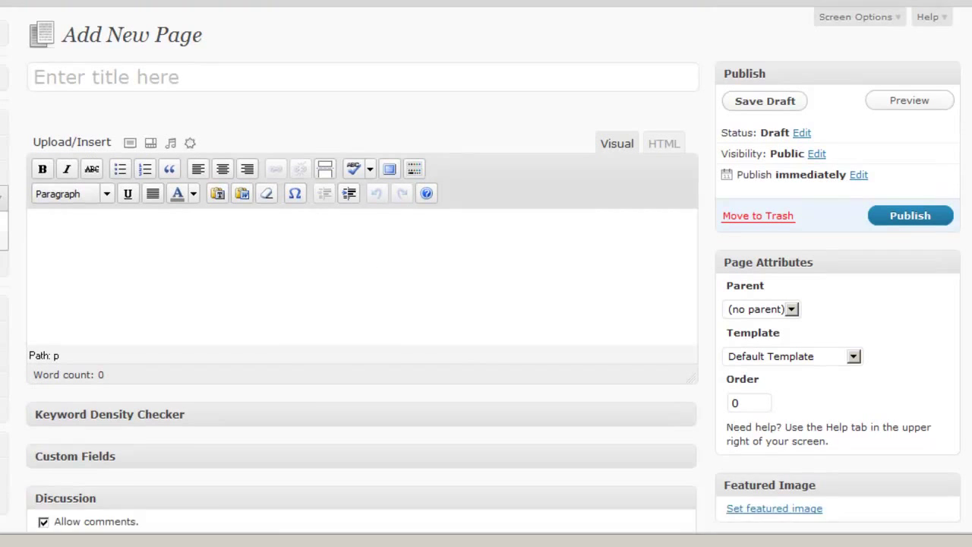
scroll(946, 174, up, 2)
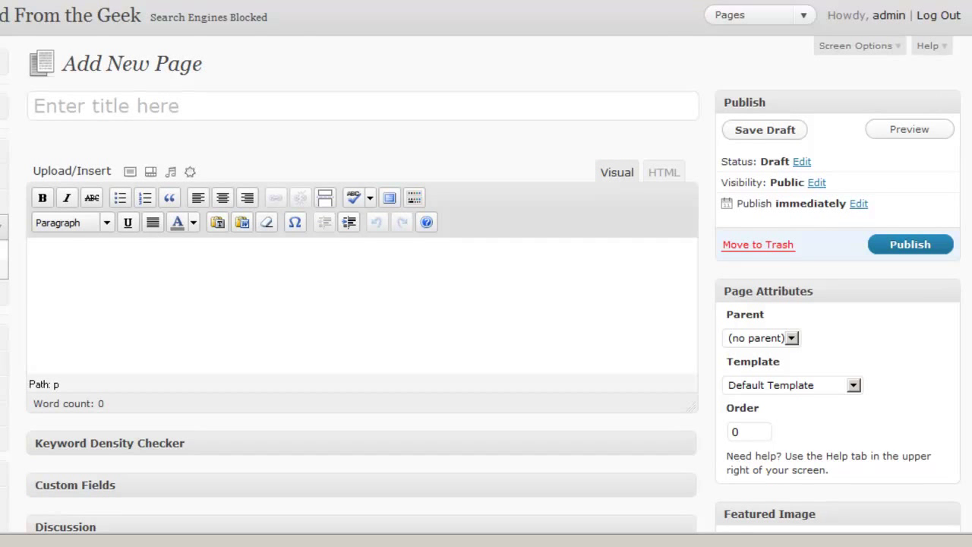
scroll(968, 220, down, 5)
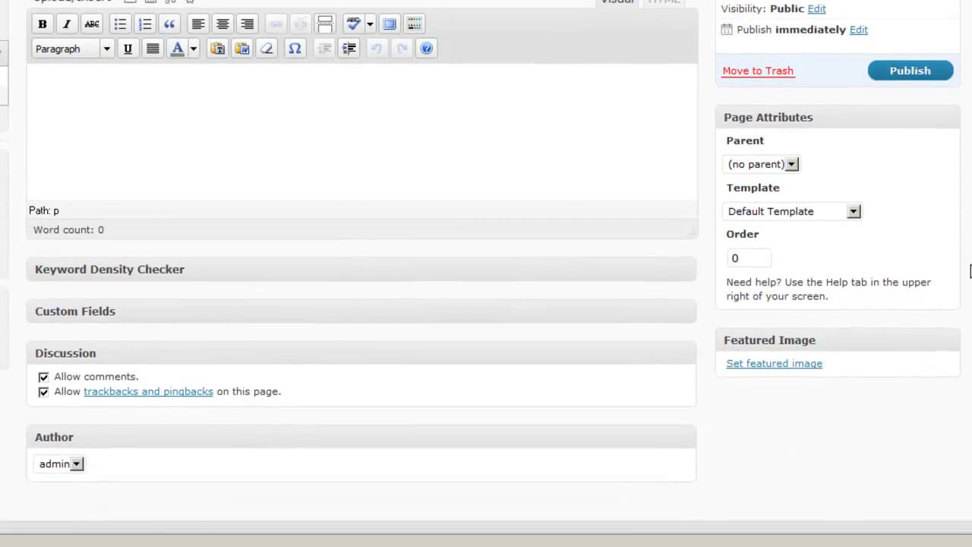
scroll(969, 275, down, 1)
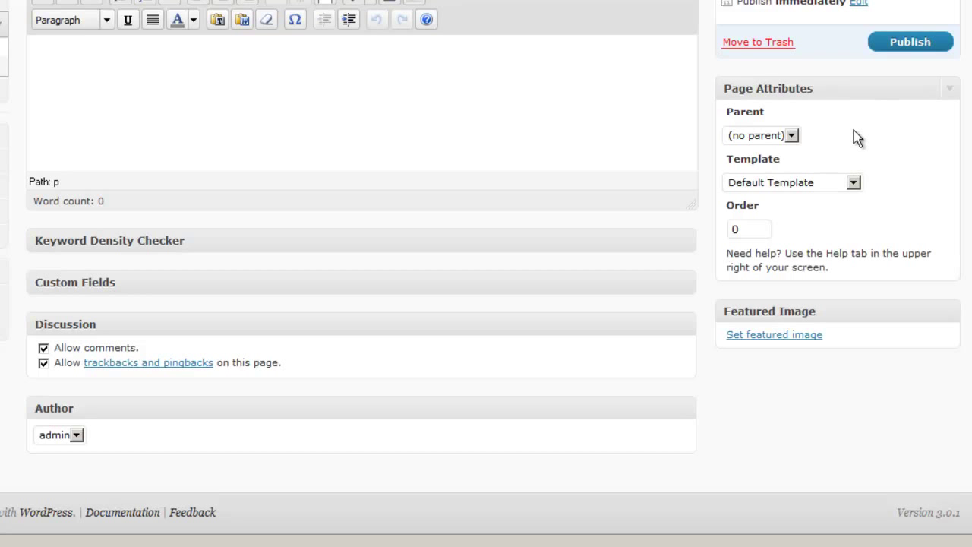
click(792, 136)
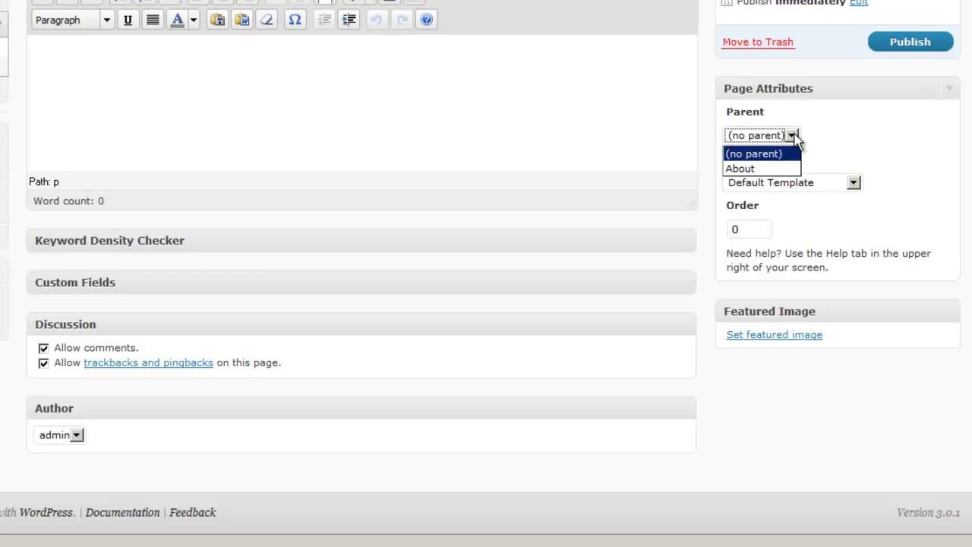
click(814, 140)
click(812, 133)
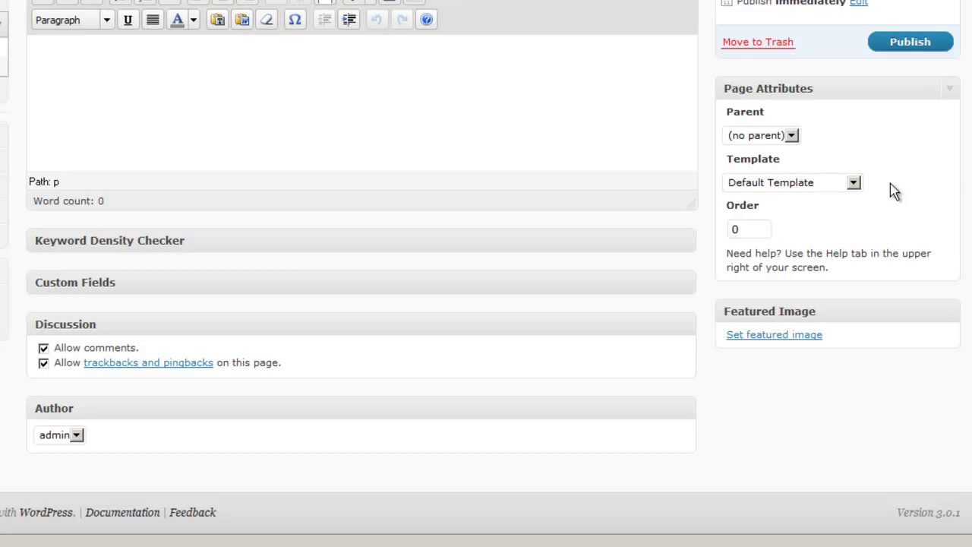
- Keep the Default Template and move to the page's Order field
click(851, 182)
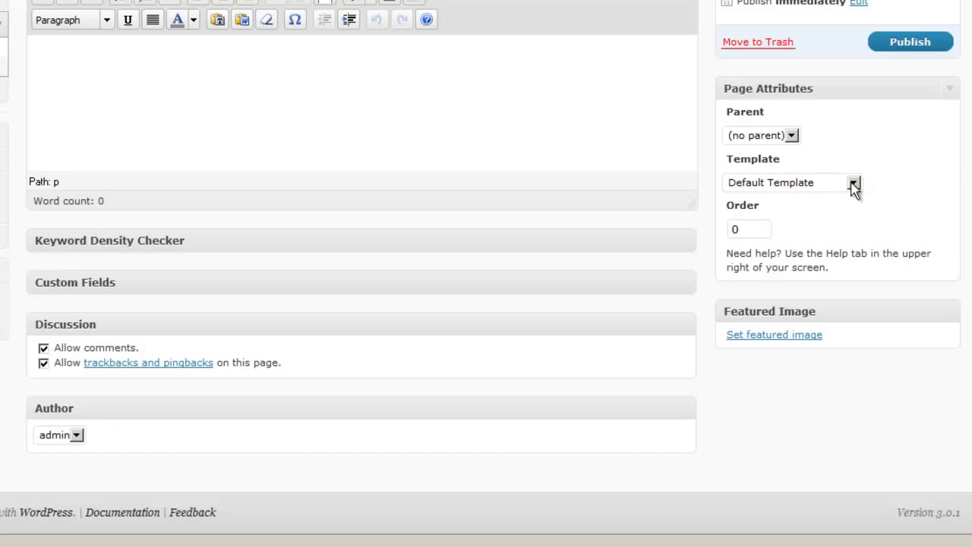
click(853, 185)
click(872, 155)
click(745, 229)
- Uncheck 'Allow trackbacks and pingbacks' in the page's Discussion box
scroll(964, 191, up, 2)
scroll(481, 267, up, 1)
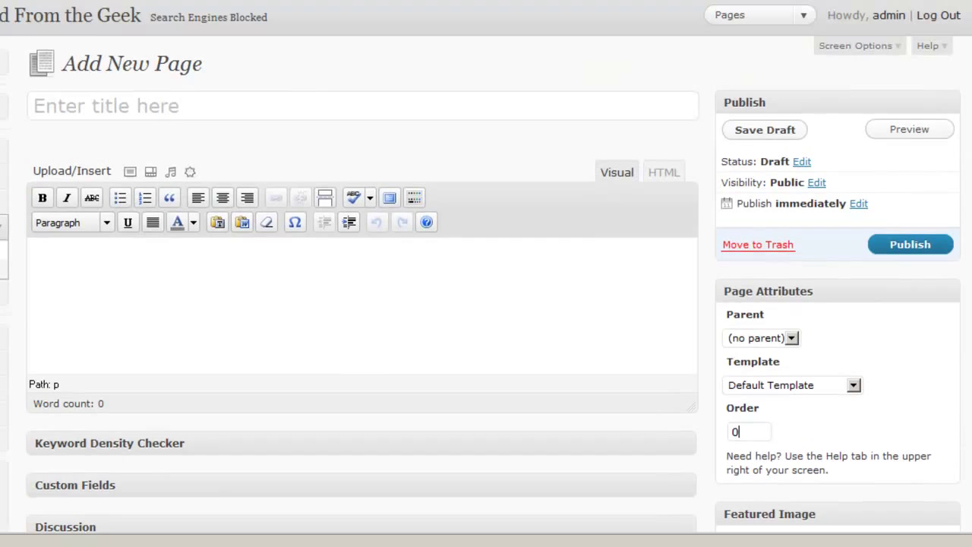
scroll(970, 255, down, 3)
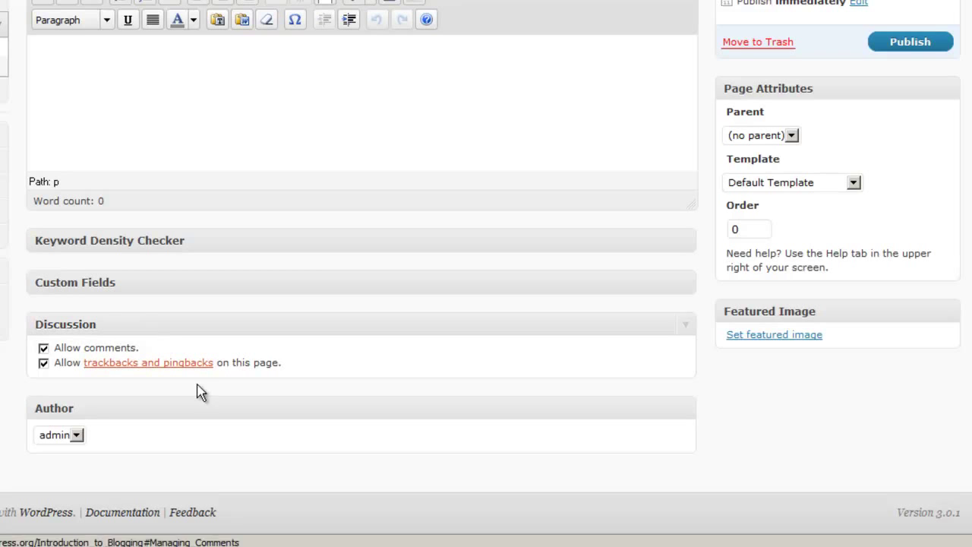
click(44, 363)
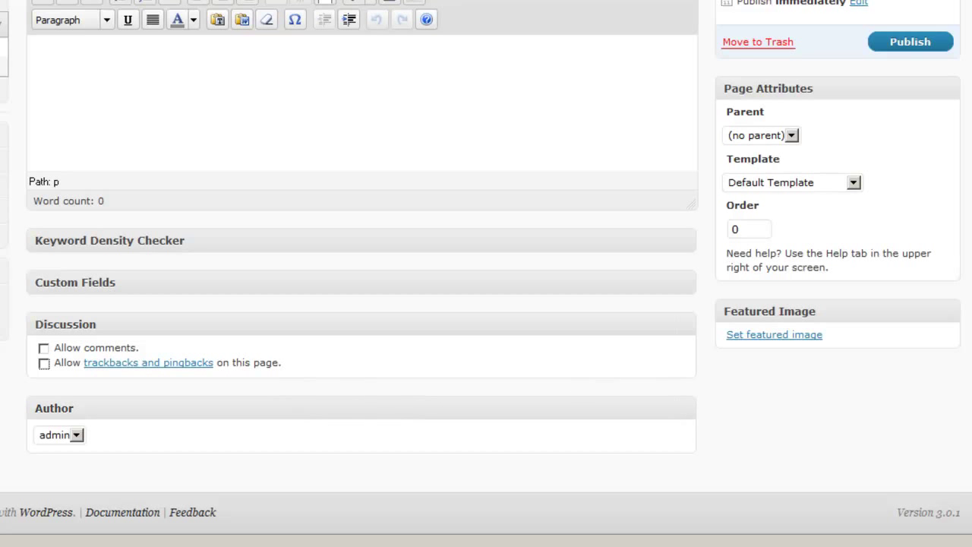
scroll(429, 272, up, 3)
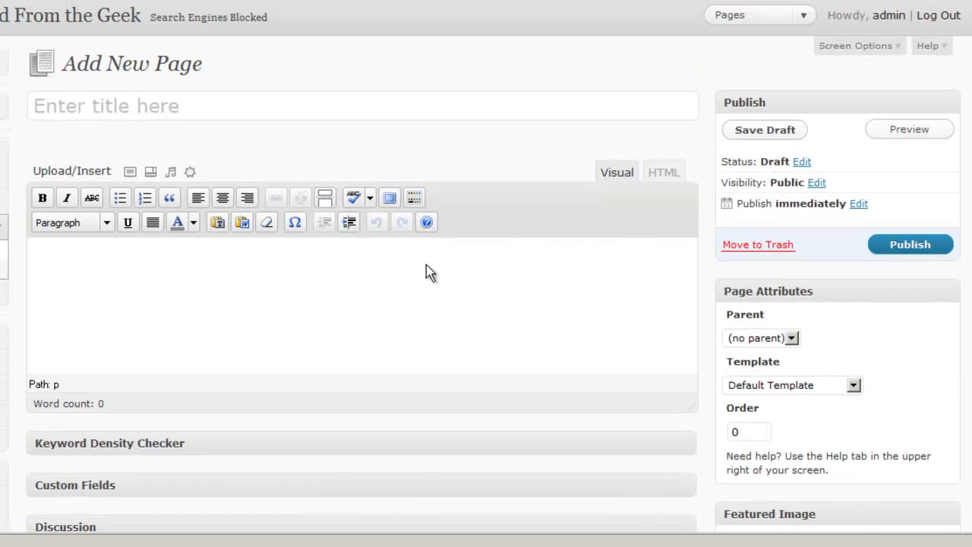
click(335, 107)
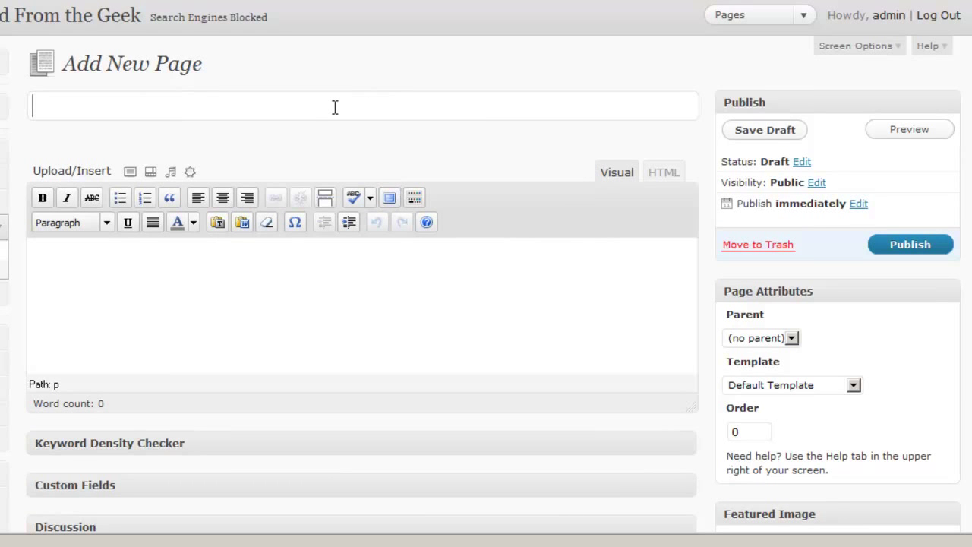
- Title the page 'Our New Page' and add the body text 'Content of the page...'
text(Our Ne)
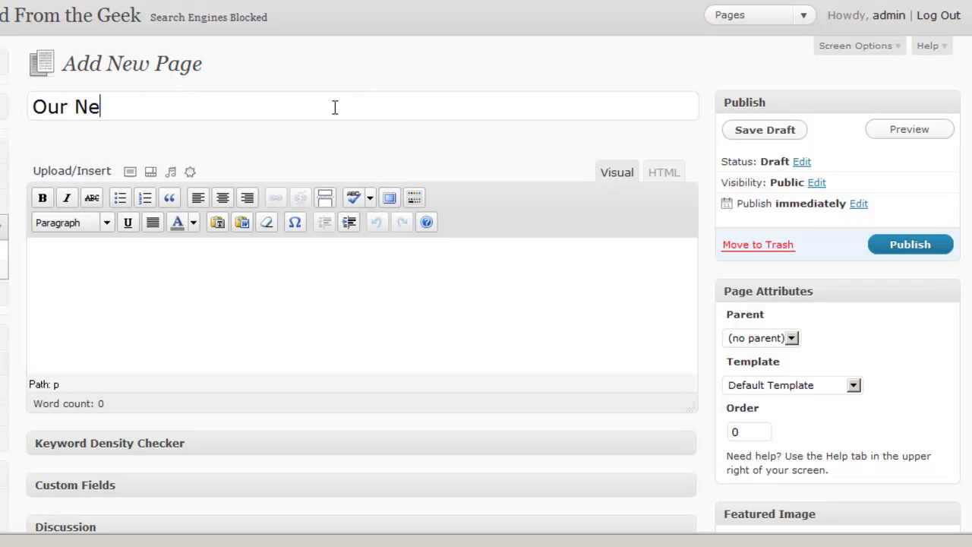
text(w Page)
click(263, 259)
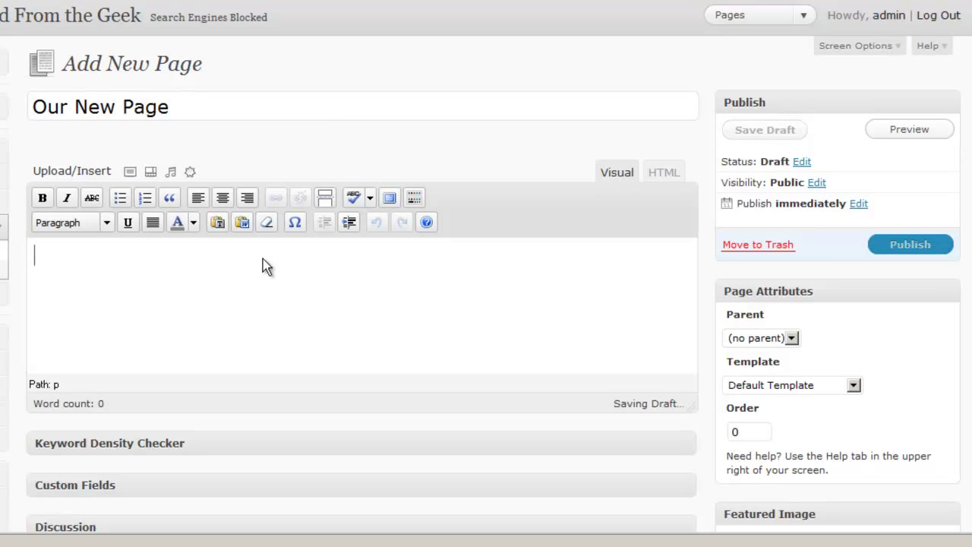
text(Conten)
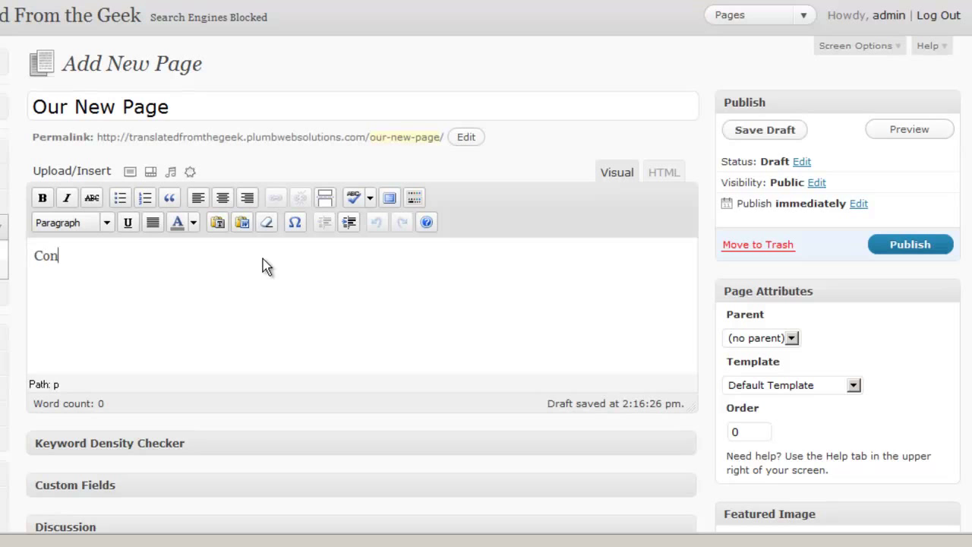
text(t of the page...)
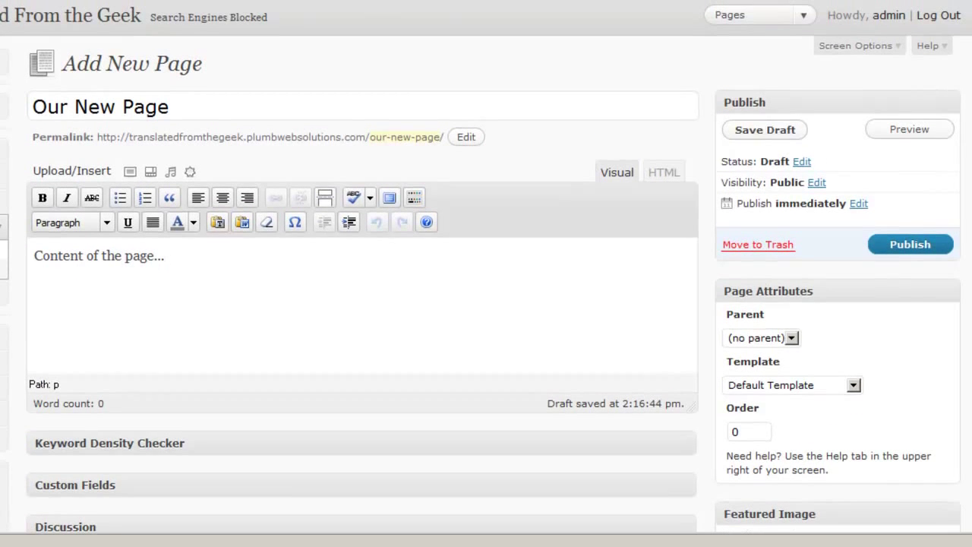
scroll(481, 268, down, 3)
scroll(481, 267, up, 2)
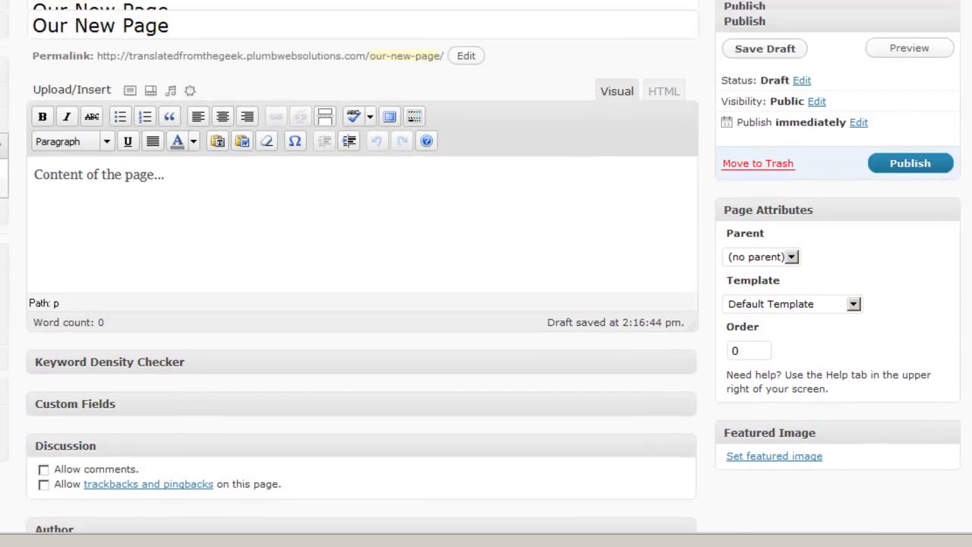
scroll(480, 267, down, 3)
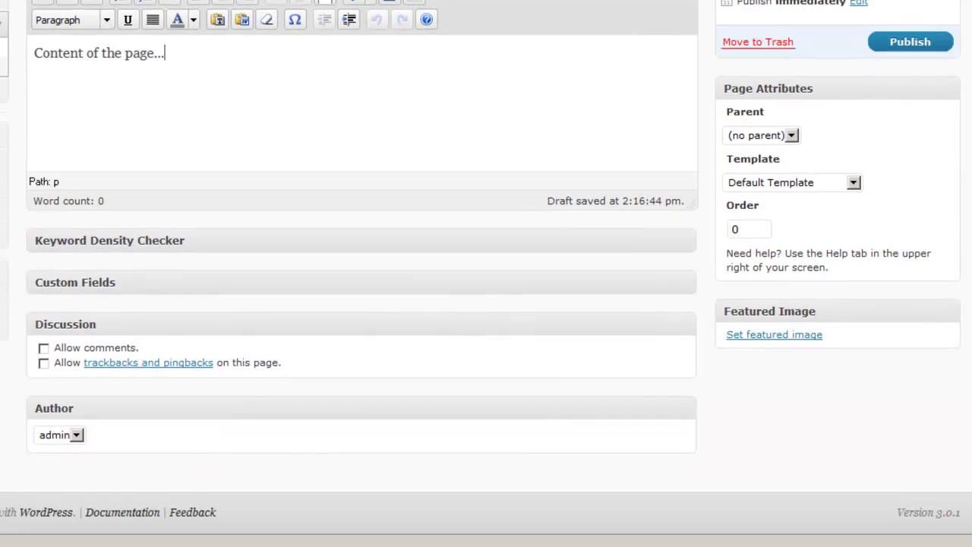
scroll(369, 311, up, 4)
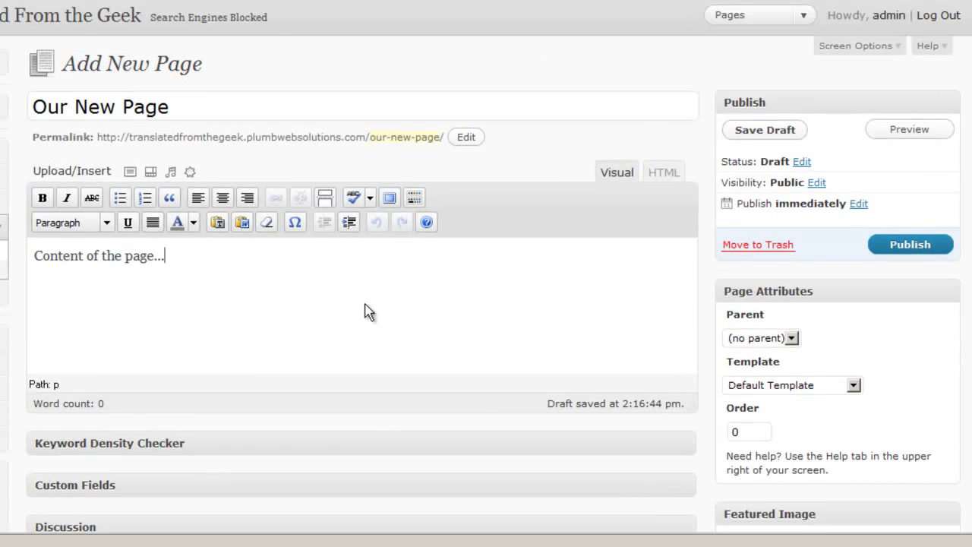
- Publish 'Our New Page'
click(902, 247)
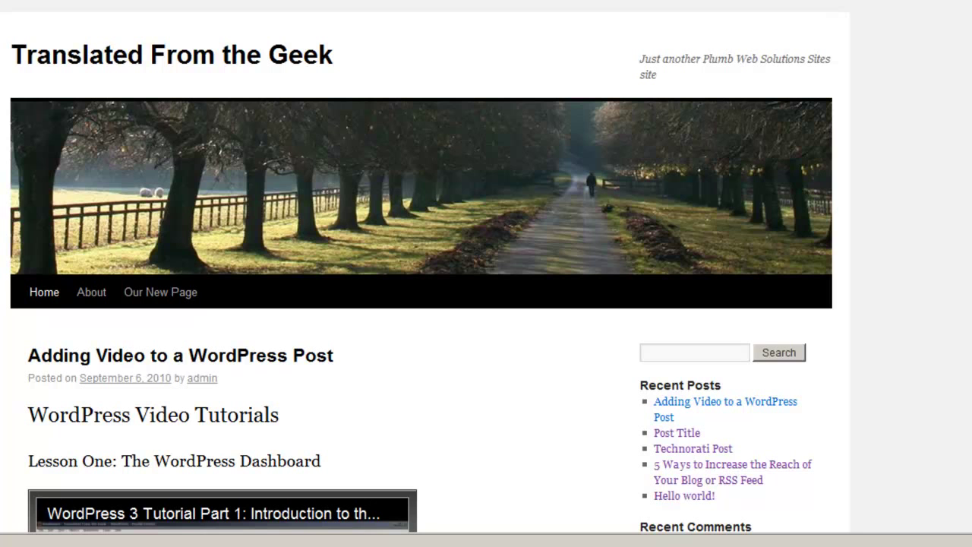
- Leave the editor and go to the Social Media Power site's Services page
click(2, 23)
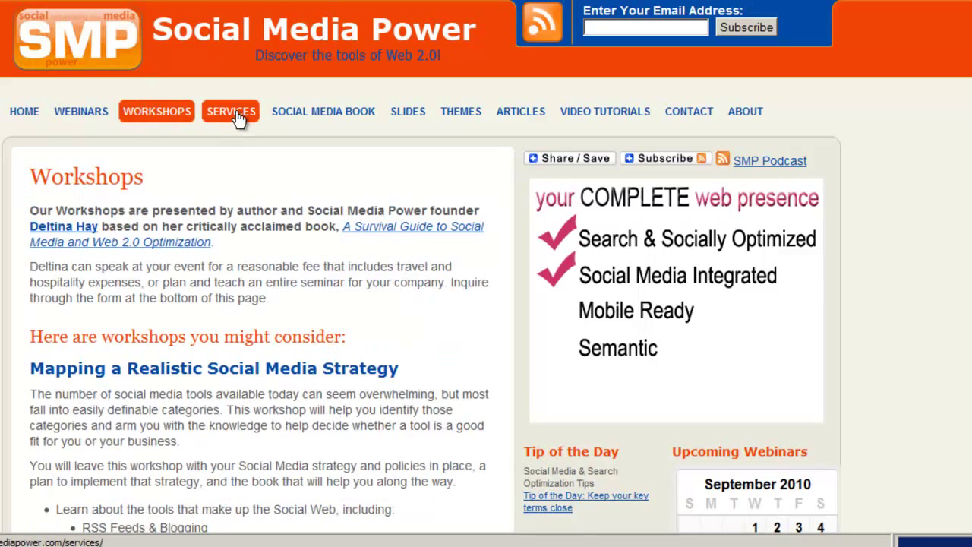
click(231, 117)
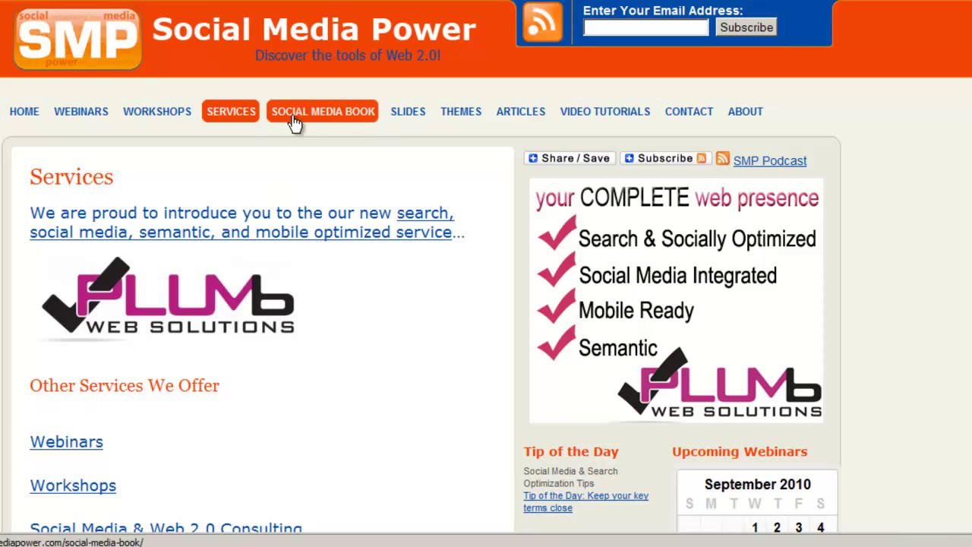
- Open the Slides page and scroll through its embedded SlideShare slideshow
click(408, 115)
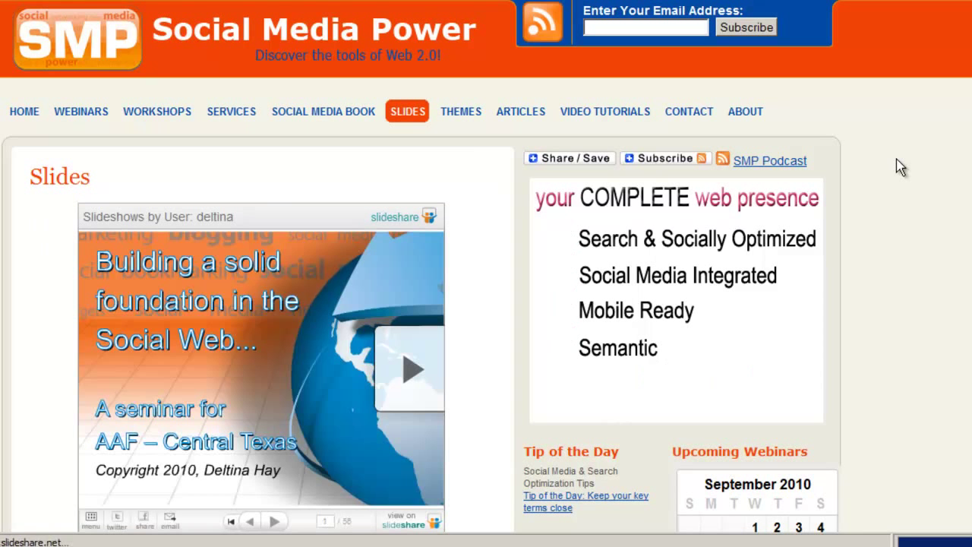
scroll(901, 165, down, 2)
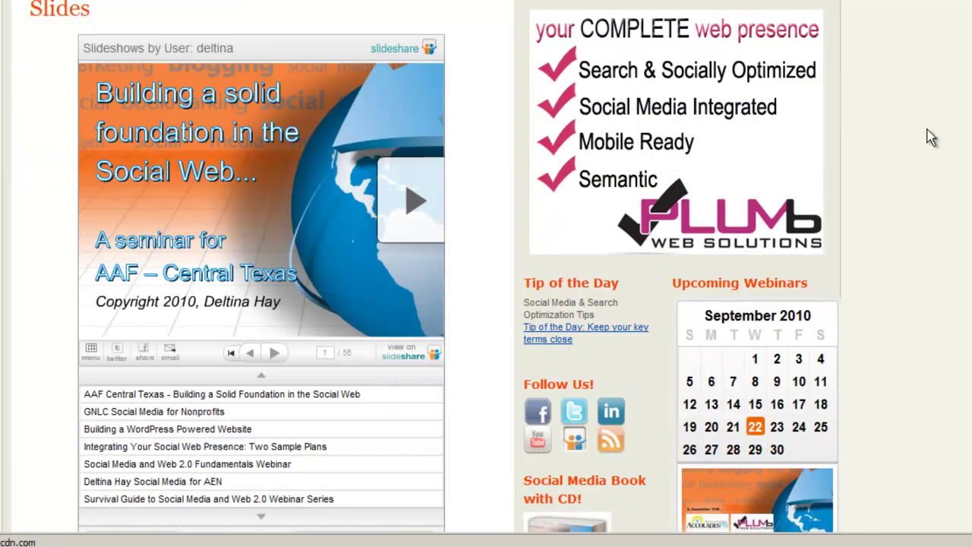
scroll(486, 266, up, 2)
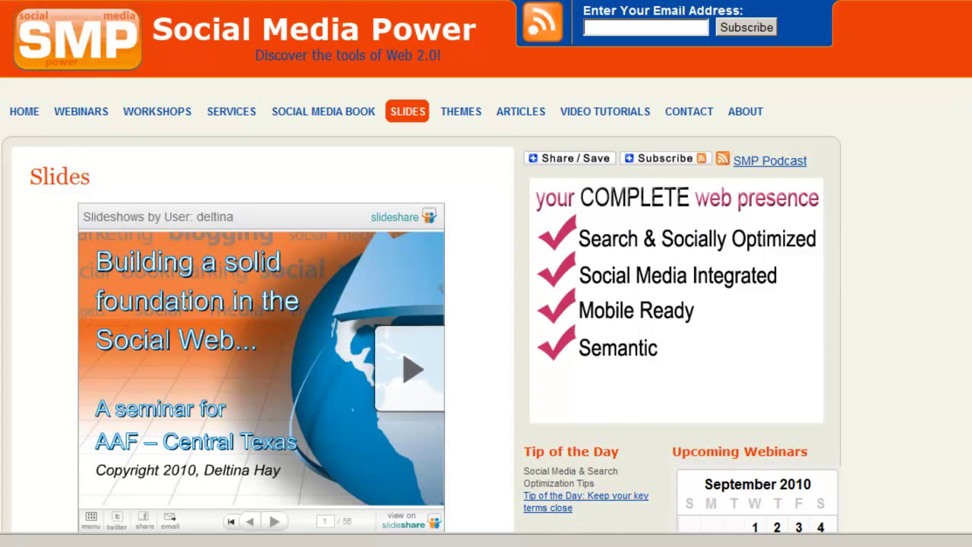
scroll(486, 266, down, 2)
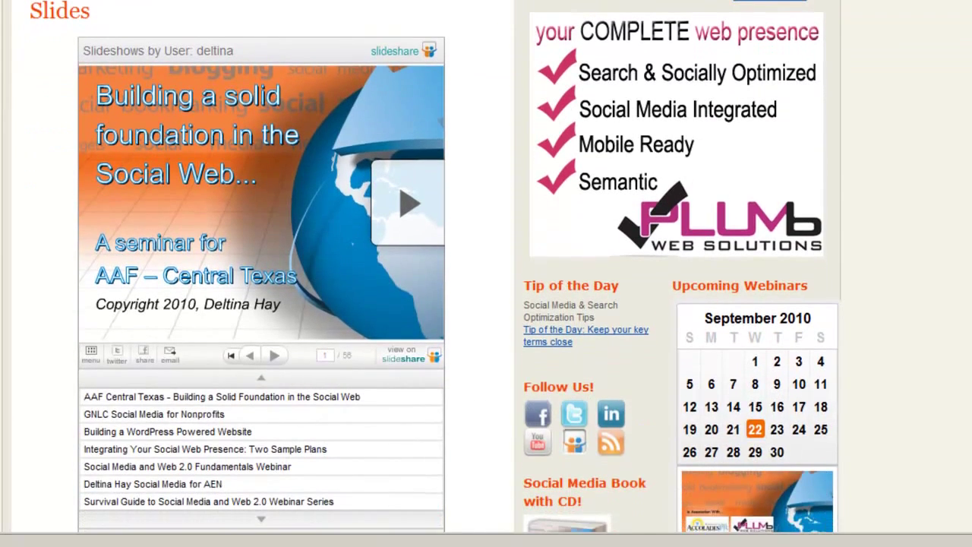
scroll(129, 343, down, 1)
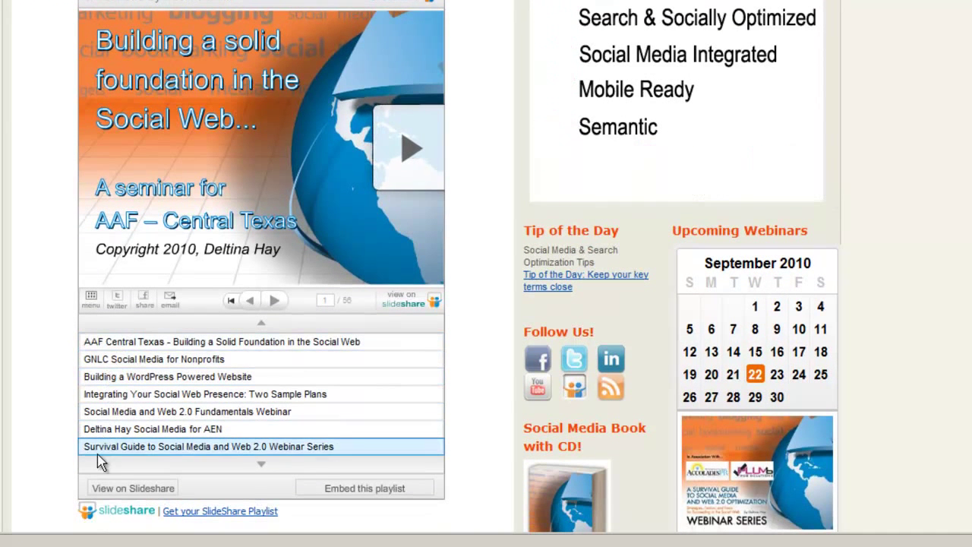
scroll(967, 156, up, 3)
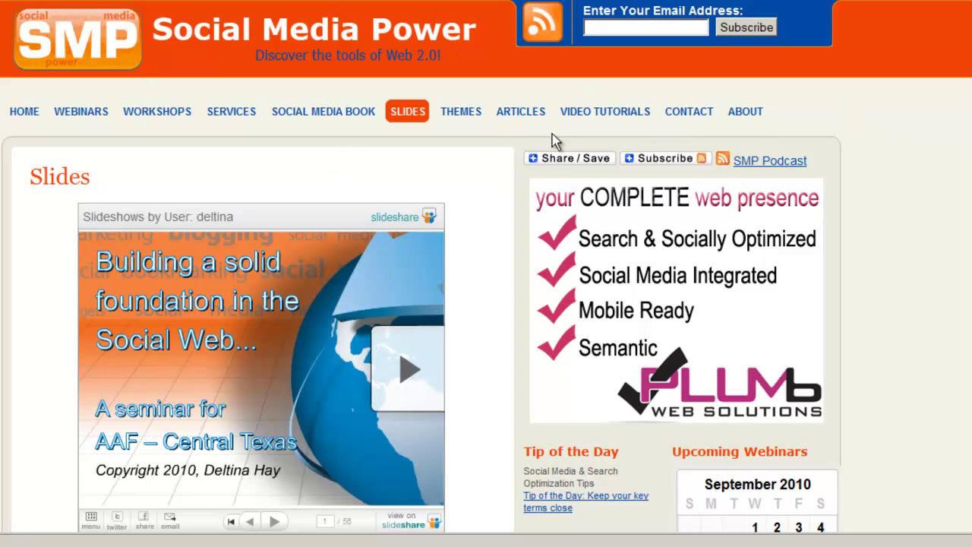
- View the Video Tutorials page's embedded YouTube player, then go to Contact
click(581, 115)
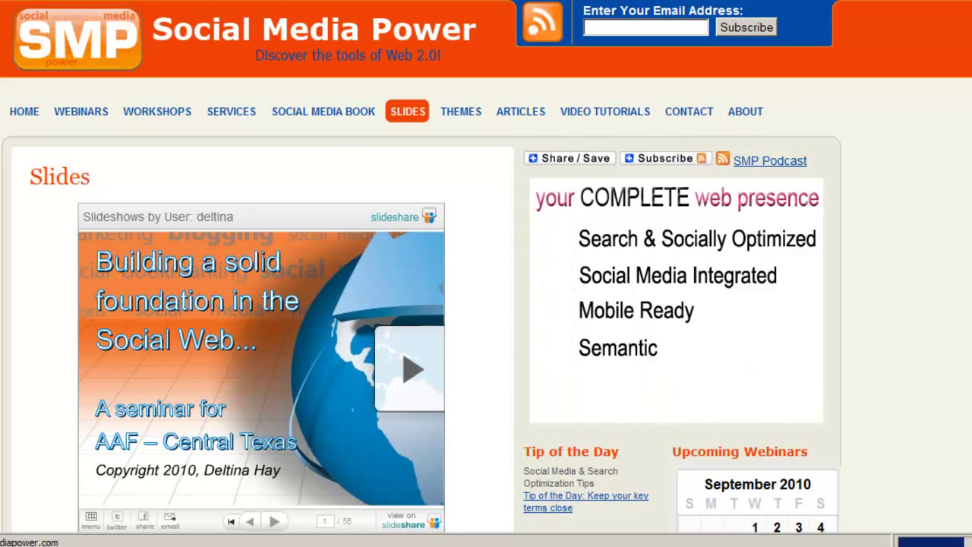
scroll(486, 303, down, 2)
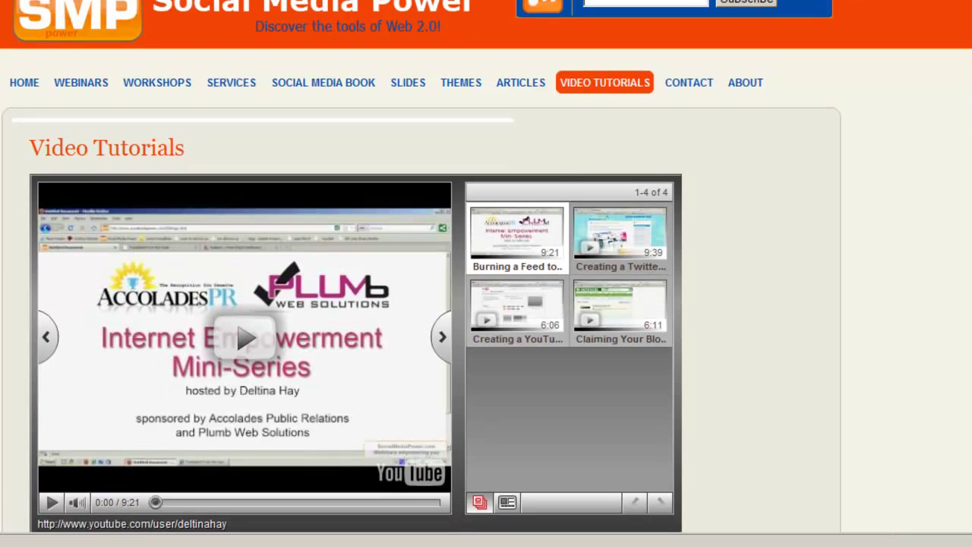
scroll(487, 304, down, 2)
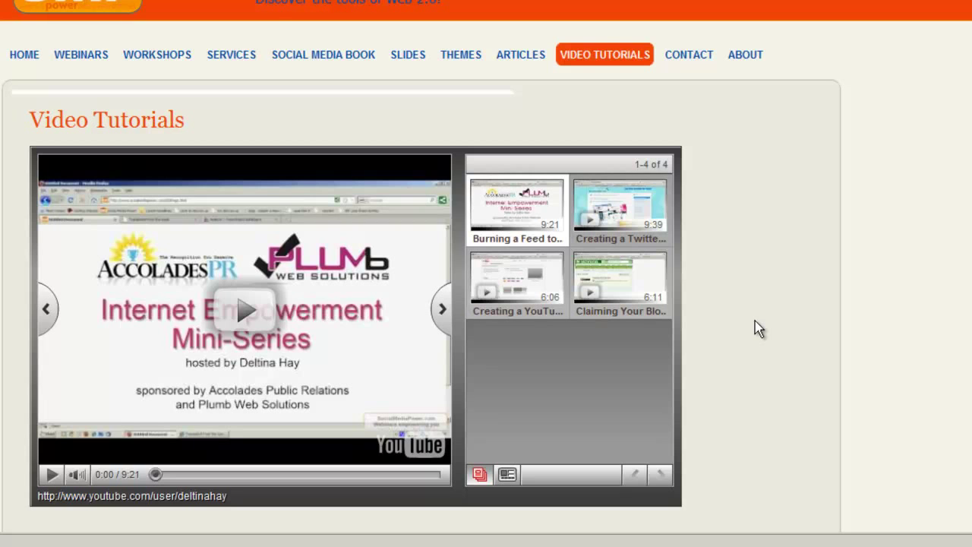
click(689, 55)
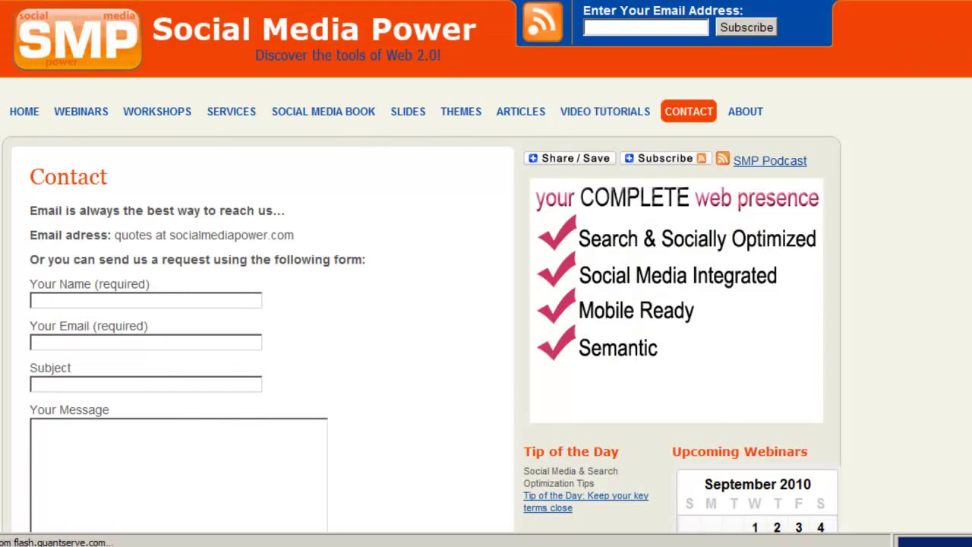
- Scroll through the Contact page's request form and sidebar, then head back to Video Tutorials
scroll(836, 116, down, 1)
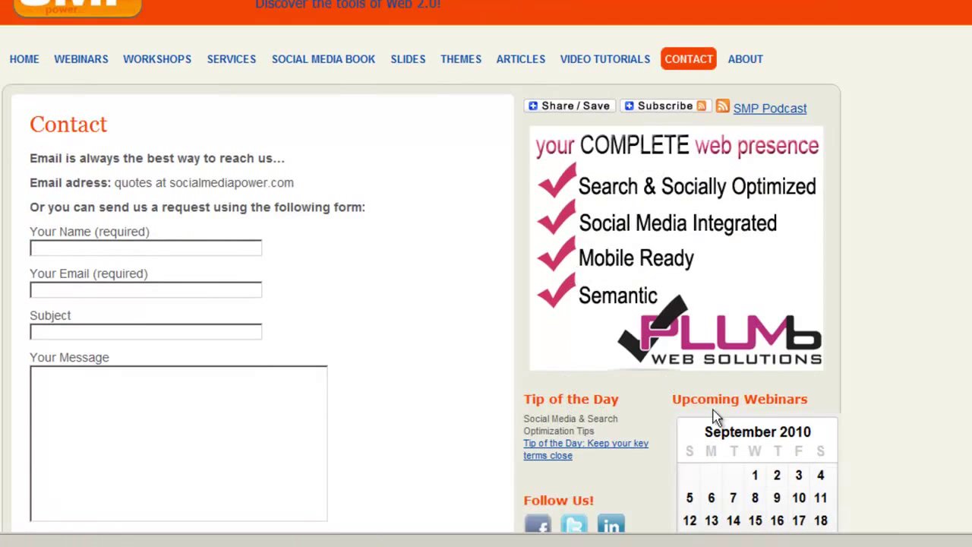
scroll(969, 161, up, 1)
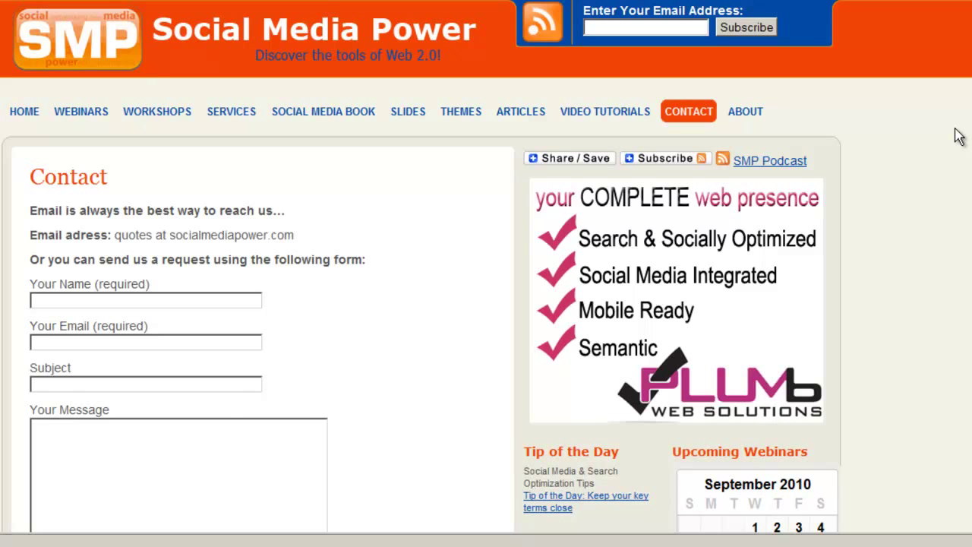
scroll(486, 273, down, 3)
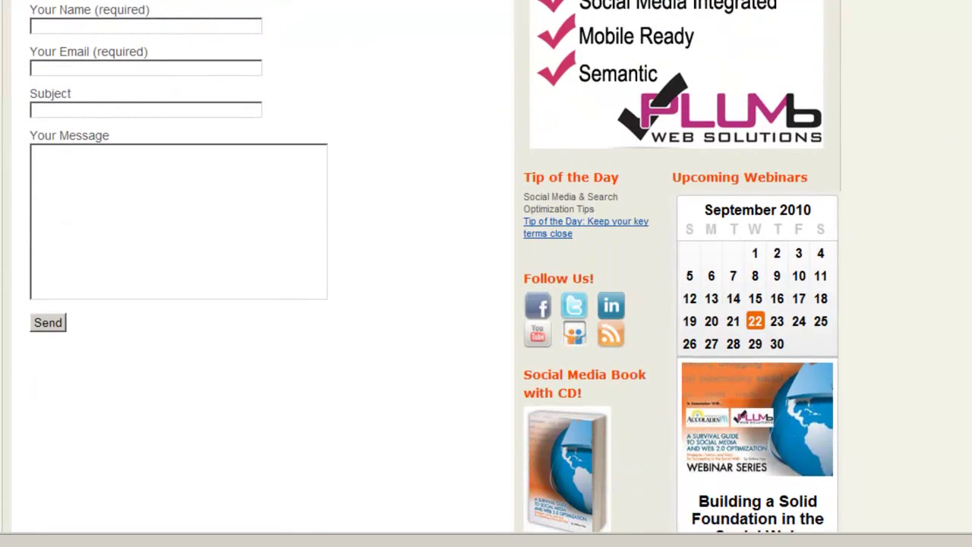
scroll(629, 102, down, 2)
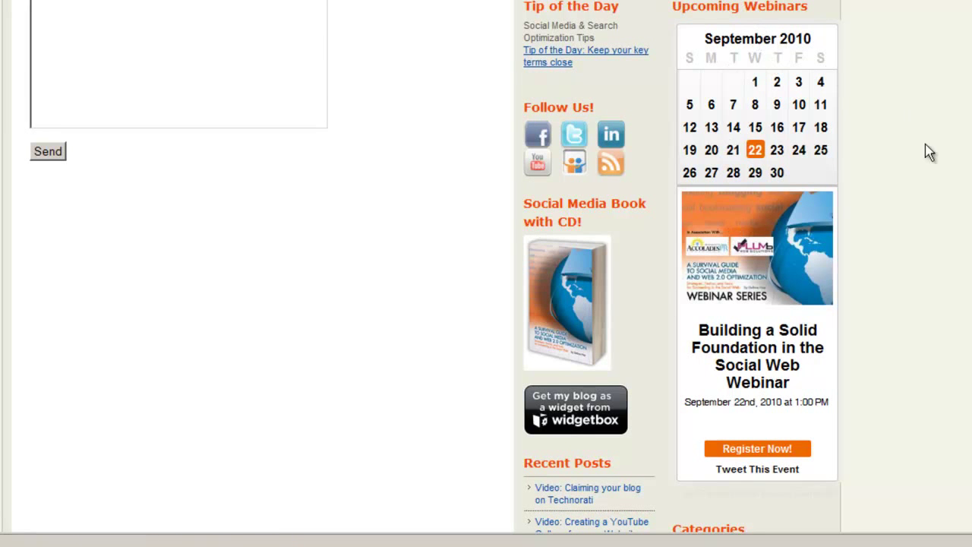
scroll(486, 267, up, 6)
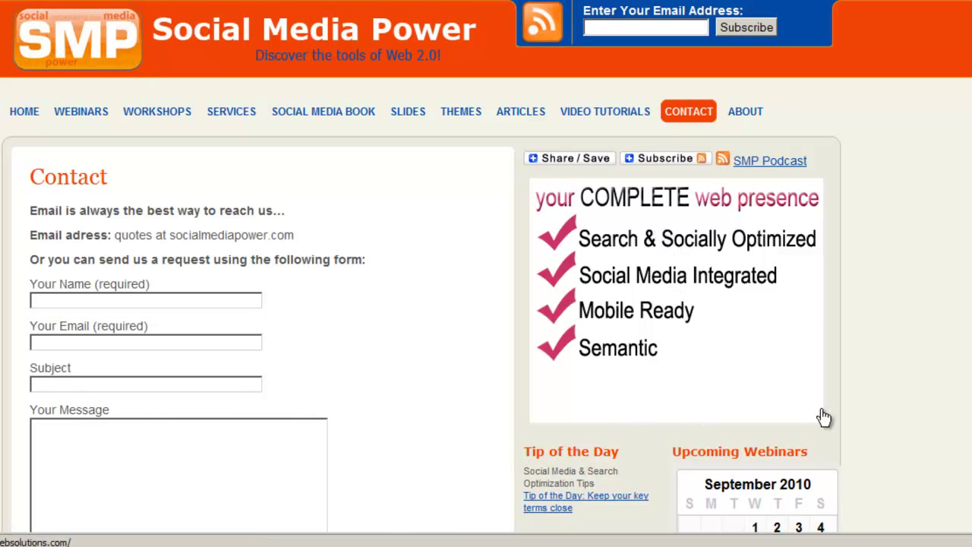
click(577, 122)
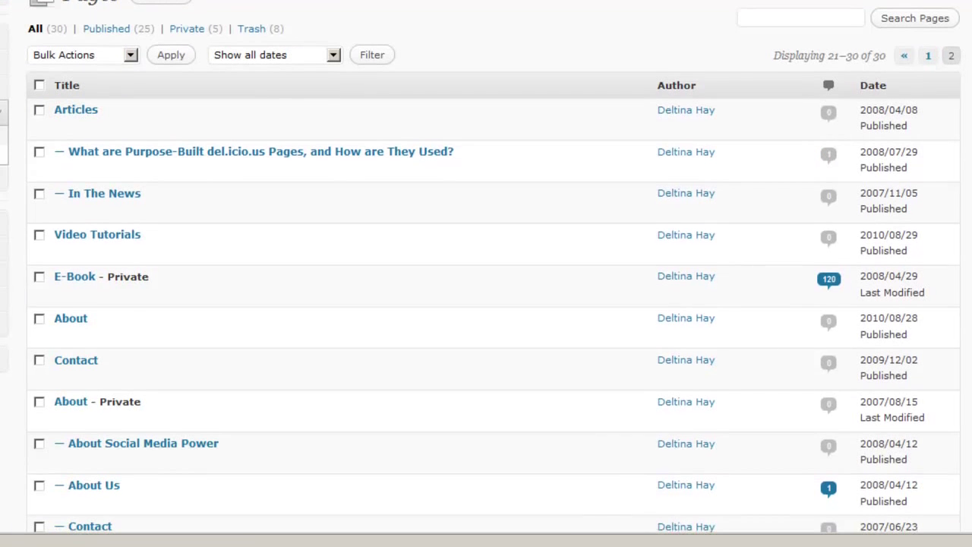
- Edit the Video Tutorials page and keep its template set to nosidebars
click(79, 234)
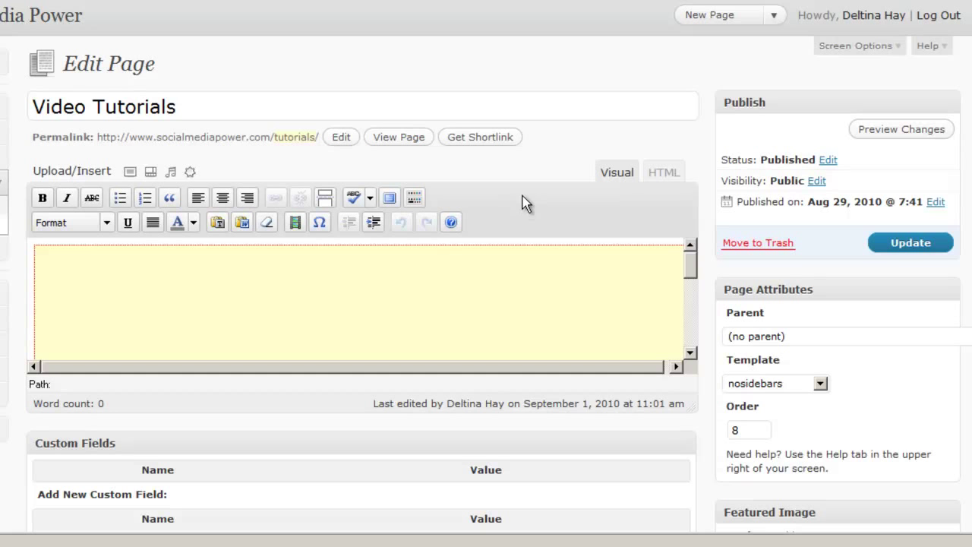
scroll(486, 273, down, 3)
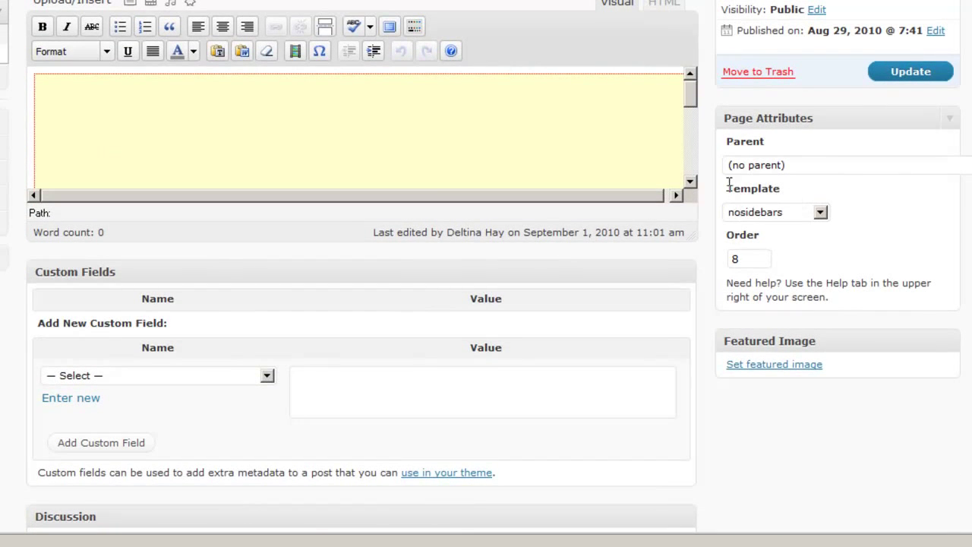
click(821, 214)
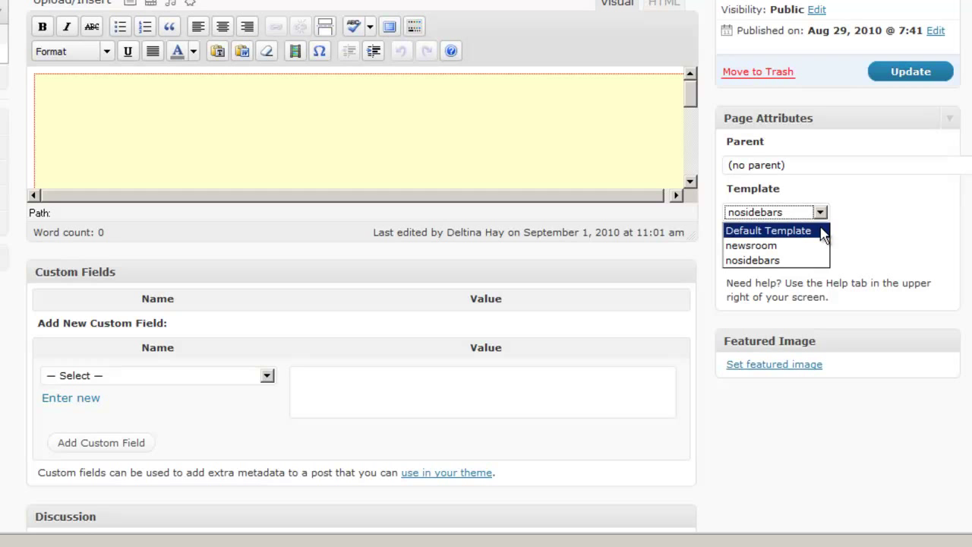
click(771, 260)
click(868, 238)
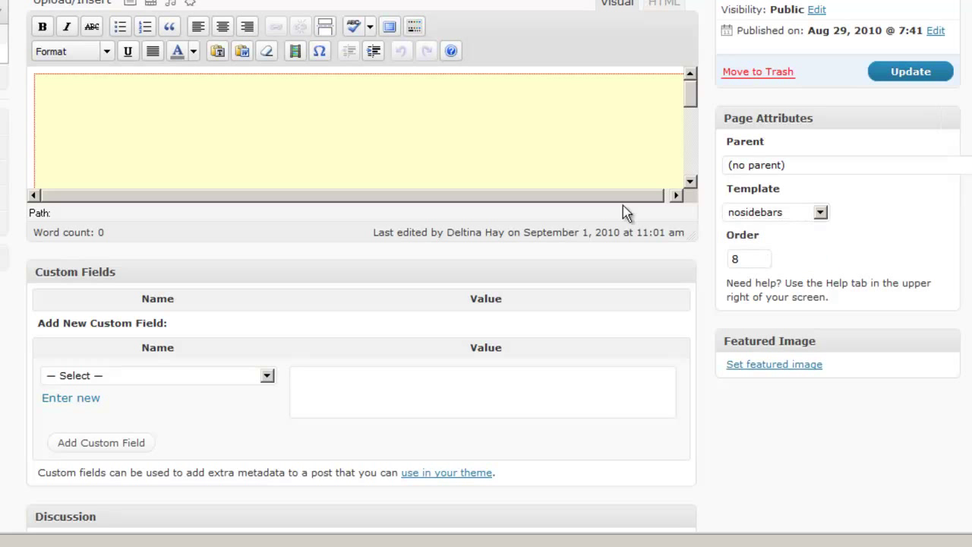
scroll(486, 266, up, 3)
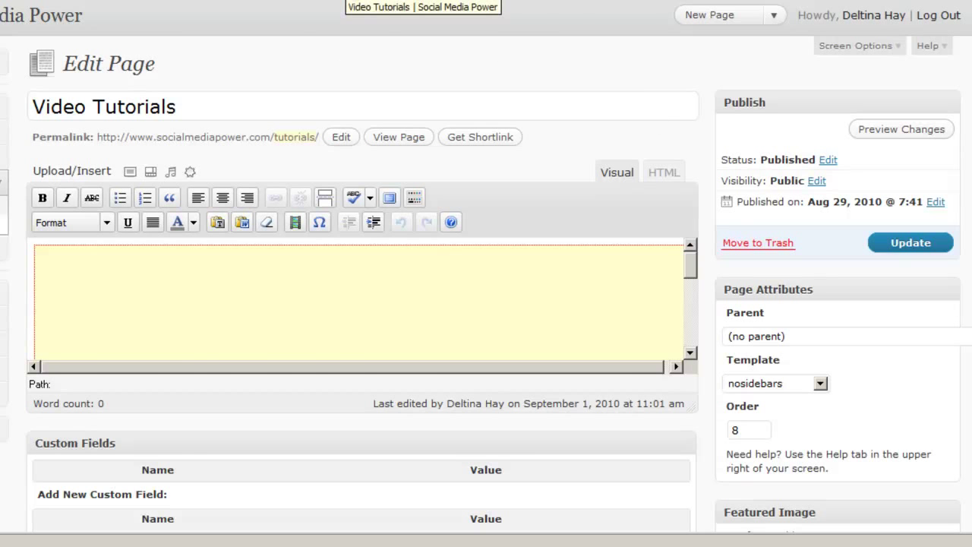
- Glance at the live site tab, then return to the Video Tutorials editor tab
click(422, 0)
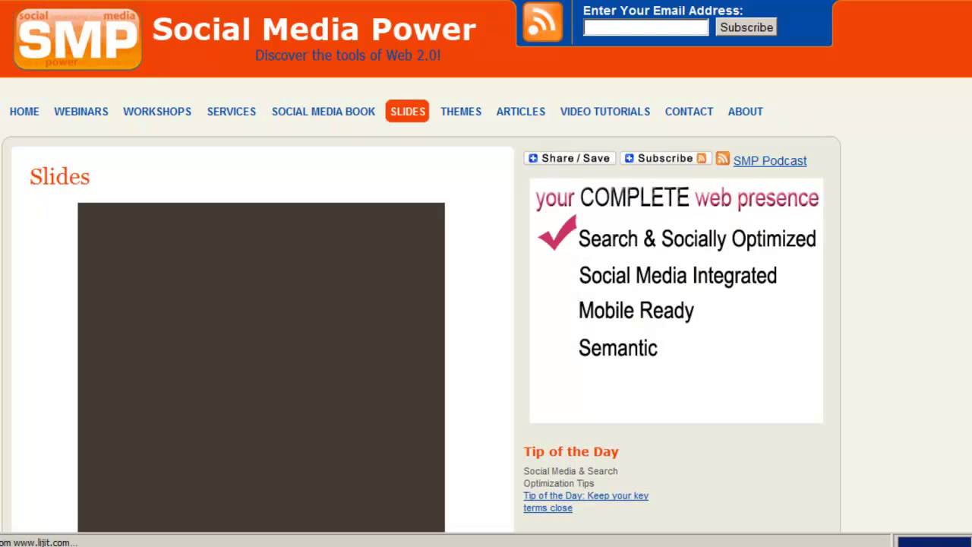
scroll(971, 184, down, 6)
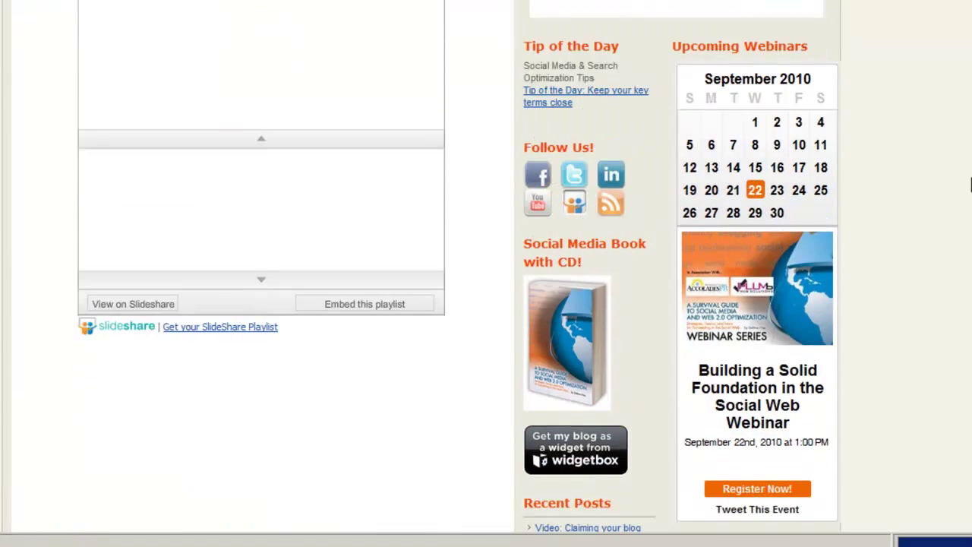
scroll(970, 185, up, 6)
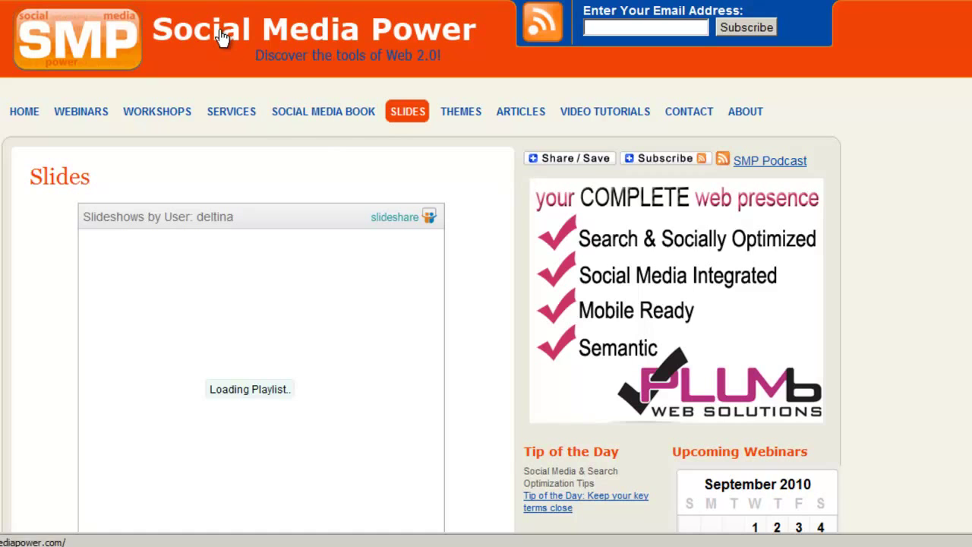
click(228, 3)
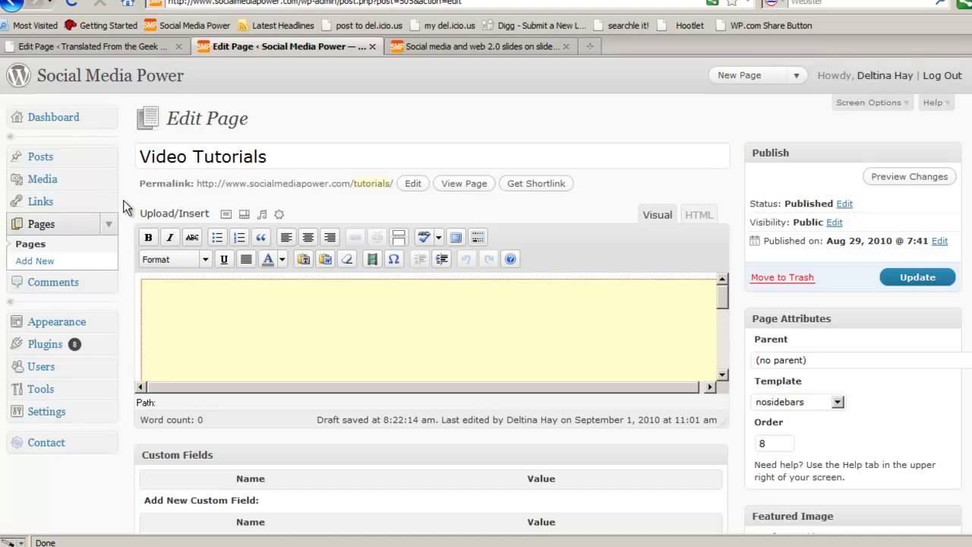
- From the Pages list, open the Slides page in the editor to see its SlideShare embed
click(30, 244)
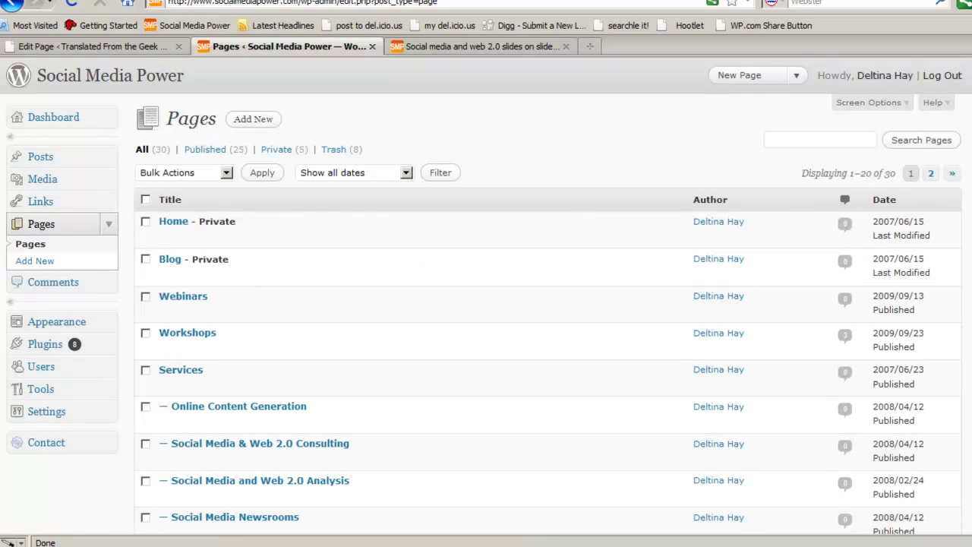
scroll(486, 296, down, 7)
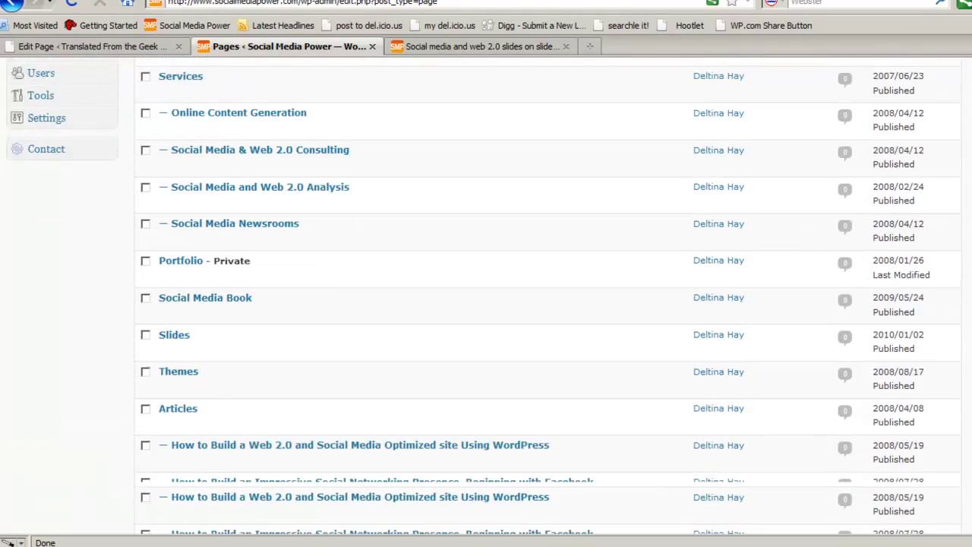
scroll(782, 325, down, 2)
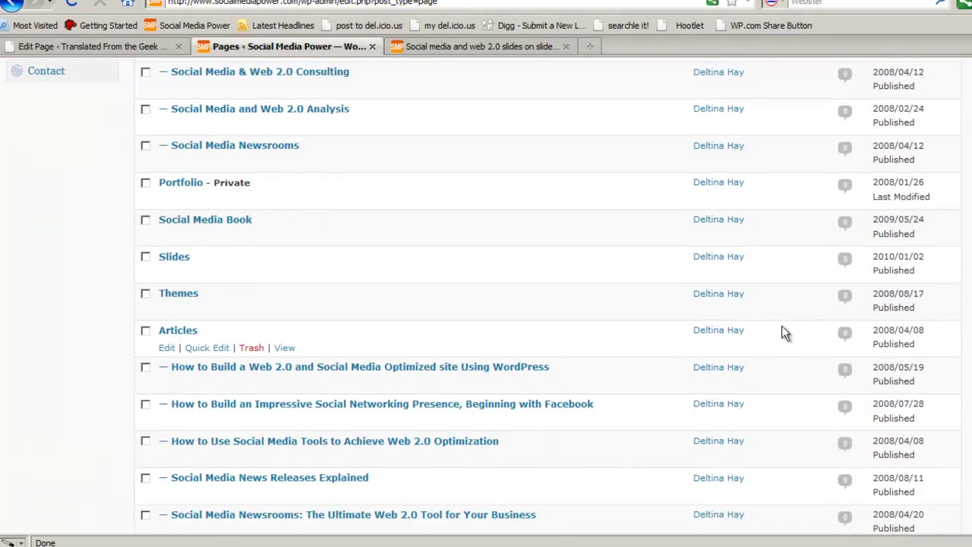
click(163, 260)
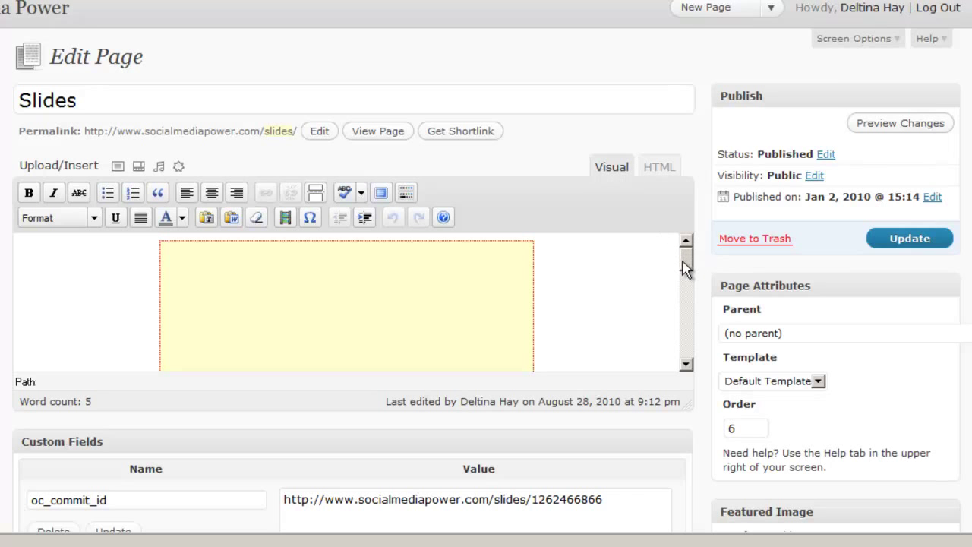
mouse_move(685, 266)
mouse_down()
mouse_move(678, 362)
mouse_move(692, 254)
mouse_up()
- Inspect the Slides page's raw SlideShare embed code in the HTML view
click(658, 167)
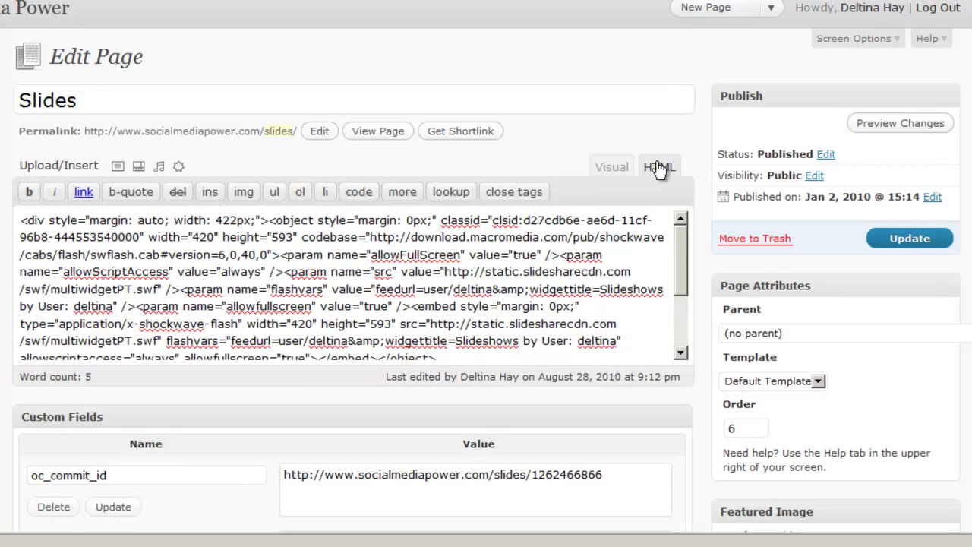
drag(681, 247, 677, 311)
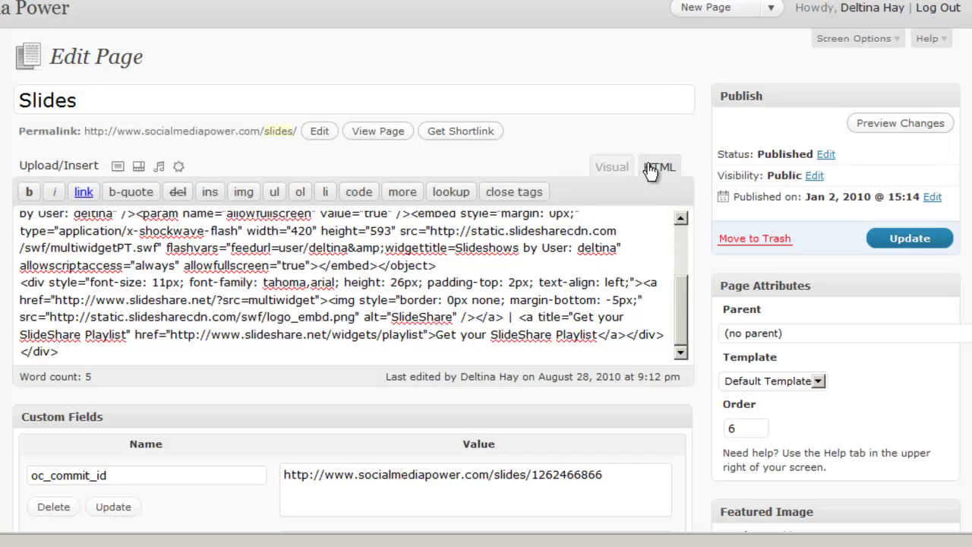
click(681, 236)
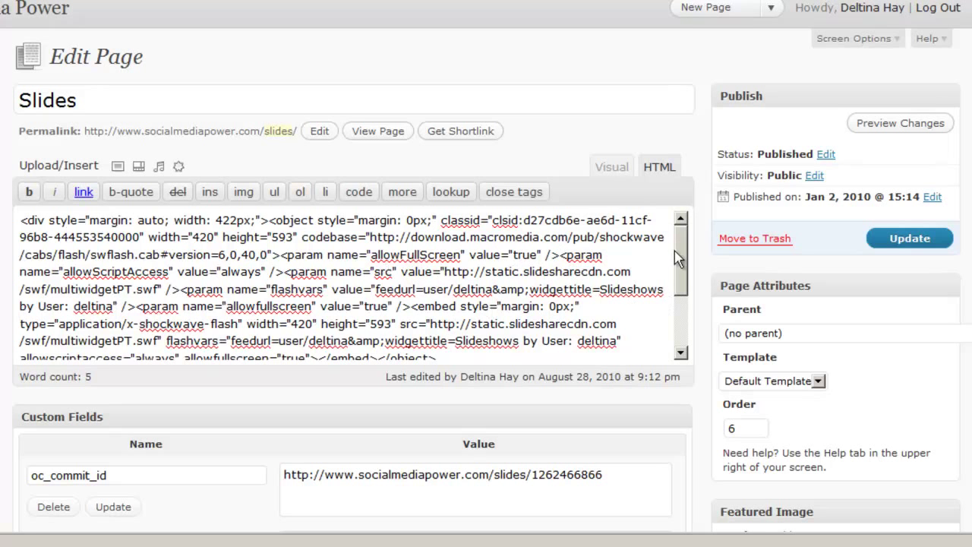
scroll(681, 262, down, 3)
scroll(673, 265, up, 3)
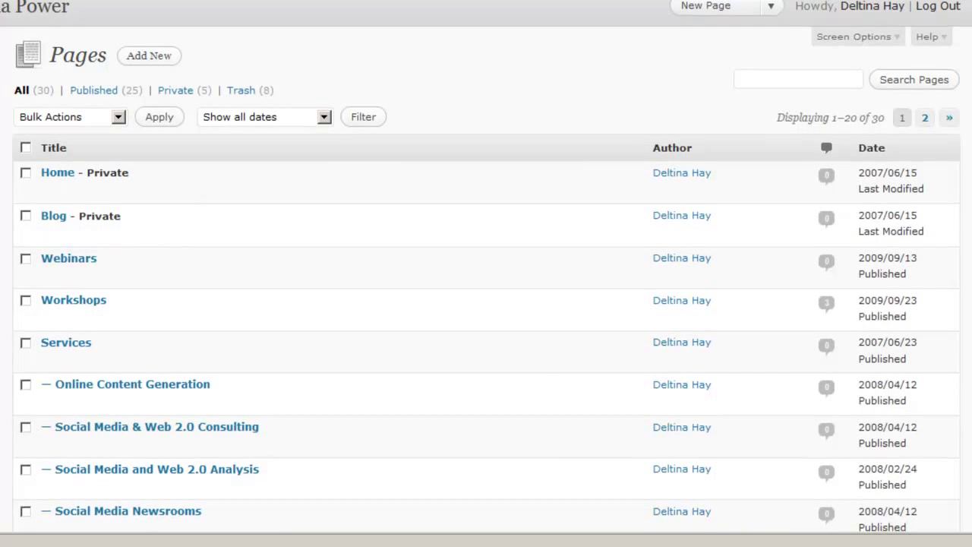
- View the live private Portfolio page and scroll through its client website thumbnails
scroll(240, 369, down, 3)
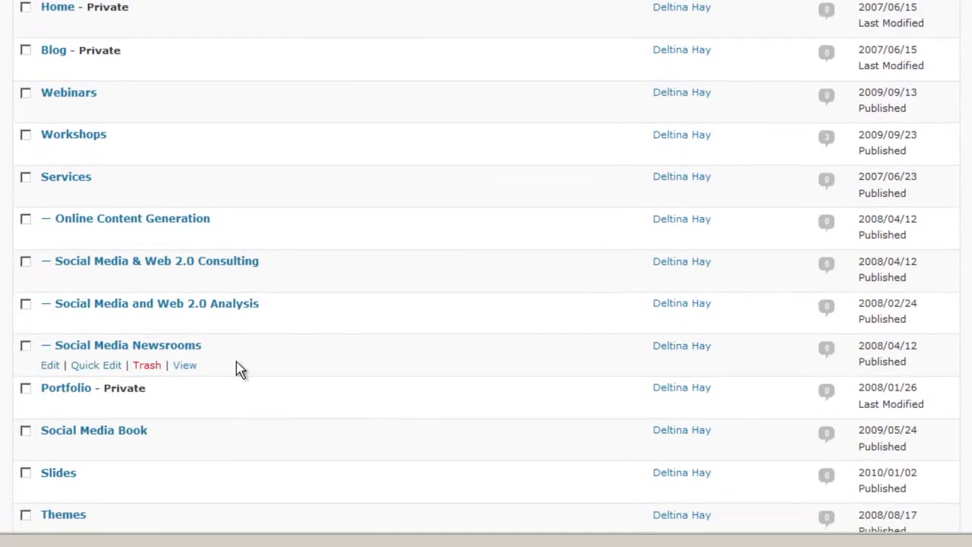
click(69, 391)
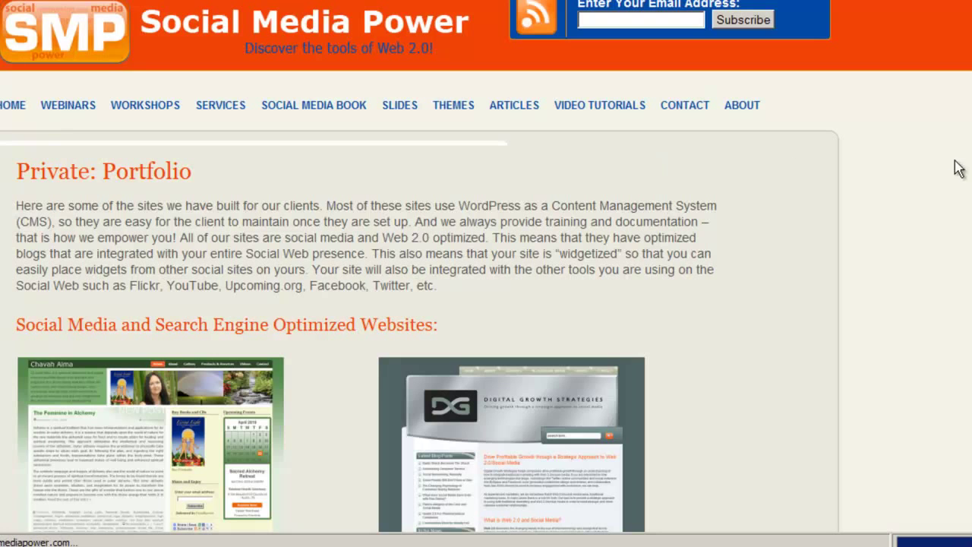
scroll(486, 273, down, 3)
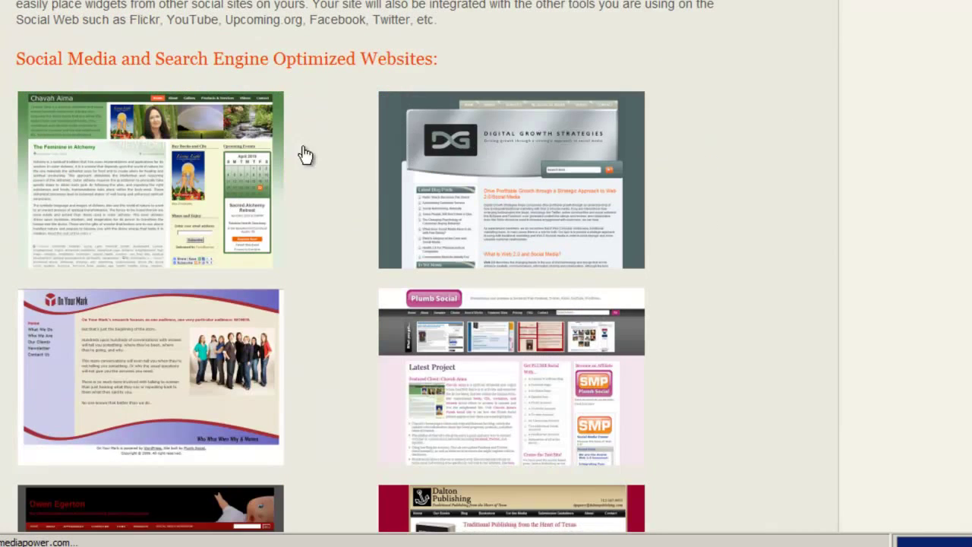
scroll(486, 273, down, 13)
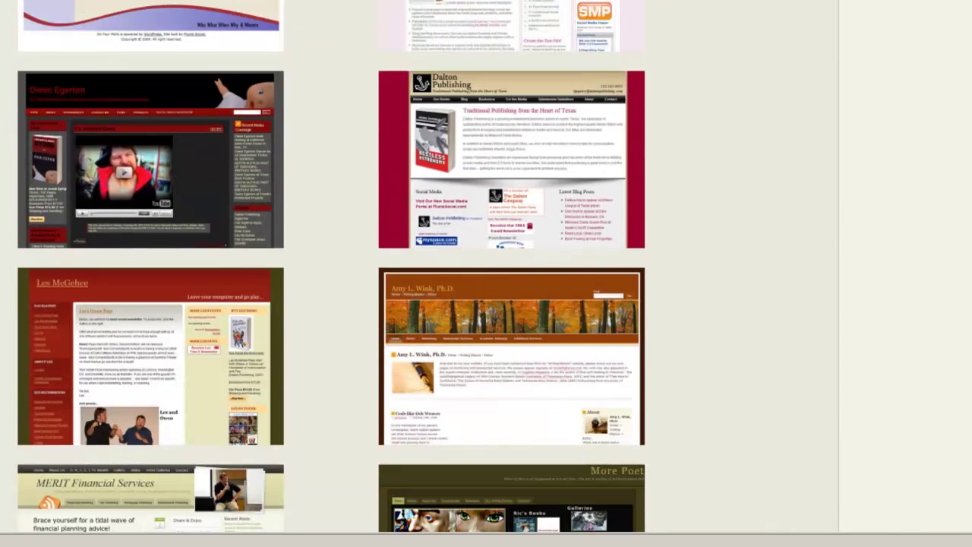
scroll(486, 274, down, 12)
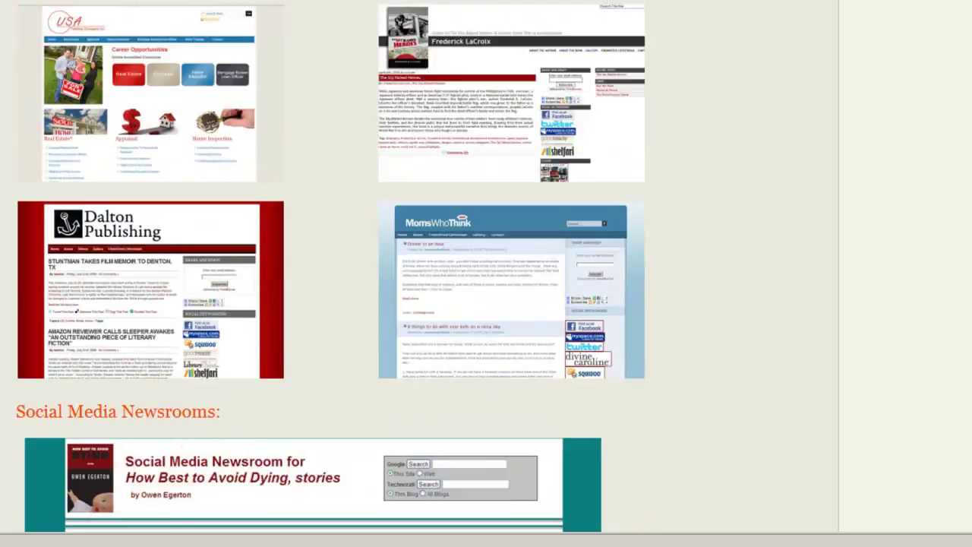
scroll(486, 273, down, 15)
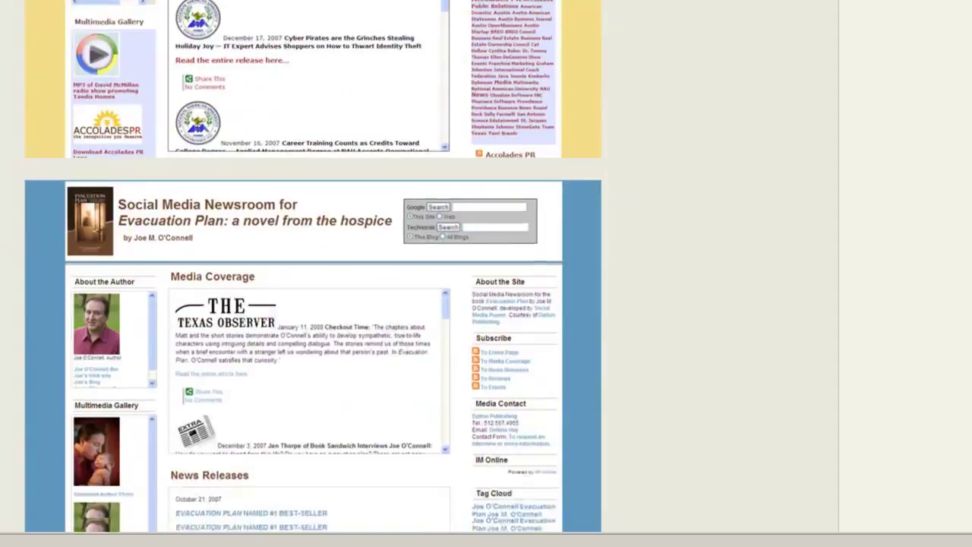
scroll(486, 273, up, 20)
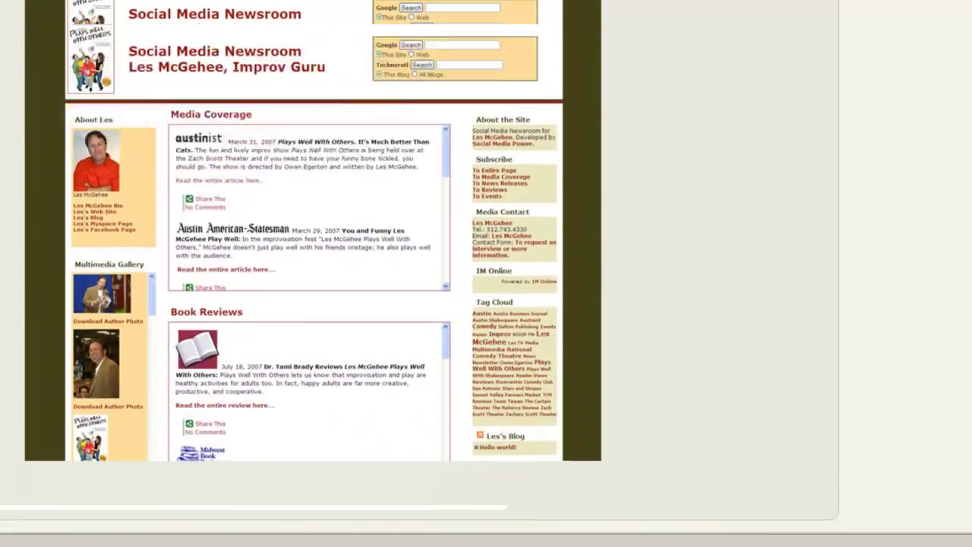
scroll(486, 273, up, 10)
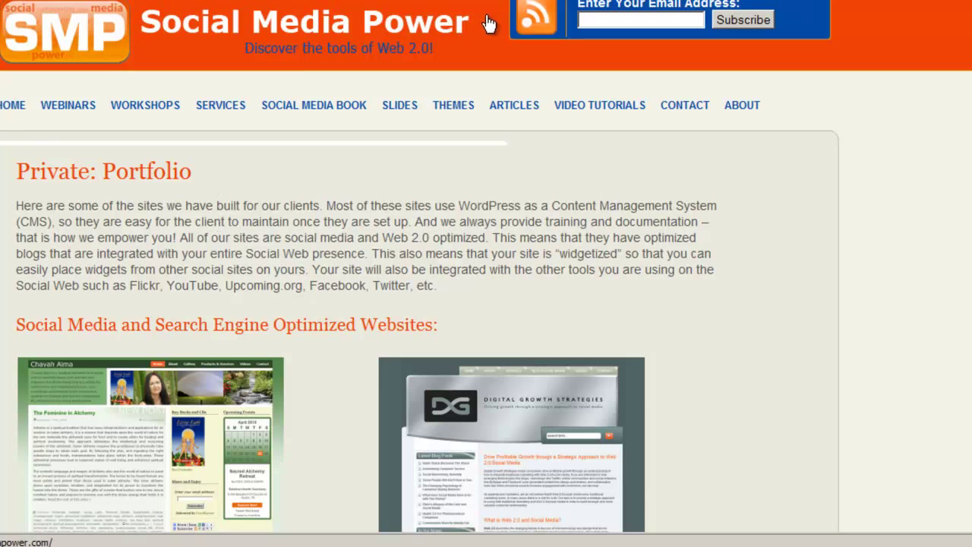
- Back in the Portfolio editor, review the thumbnail table's HTML, then switch to the Visual view
key(alt+Left)
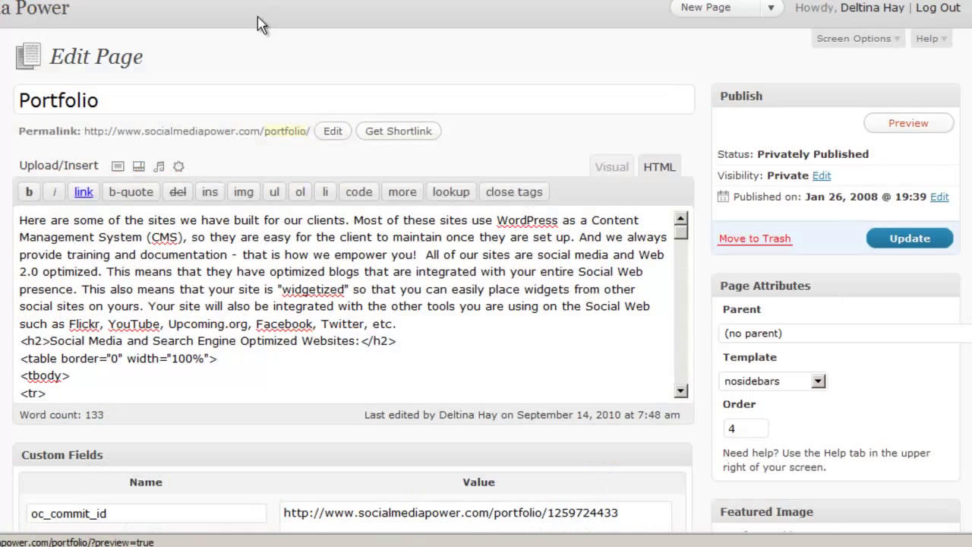
click(192, 254)
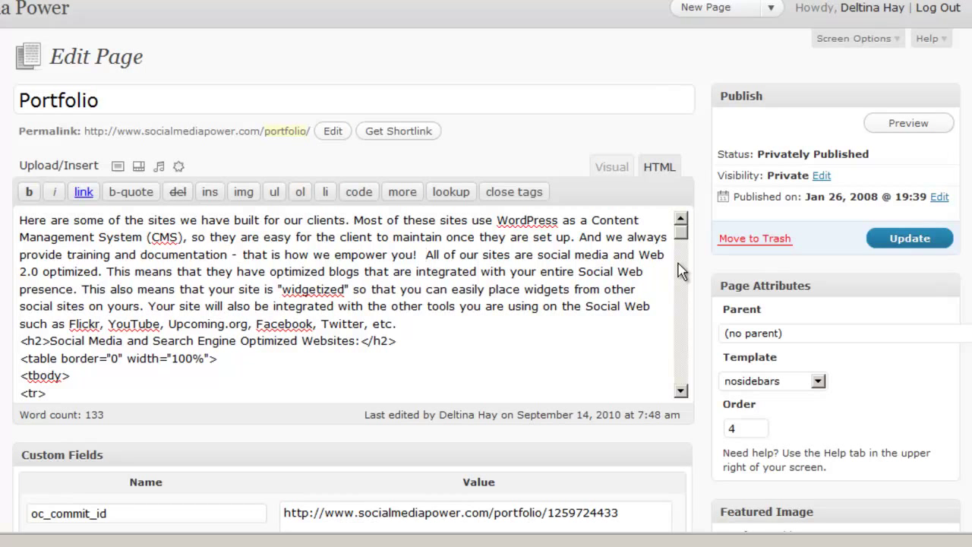
scroll(681, 251, down, 3)
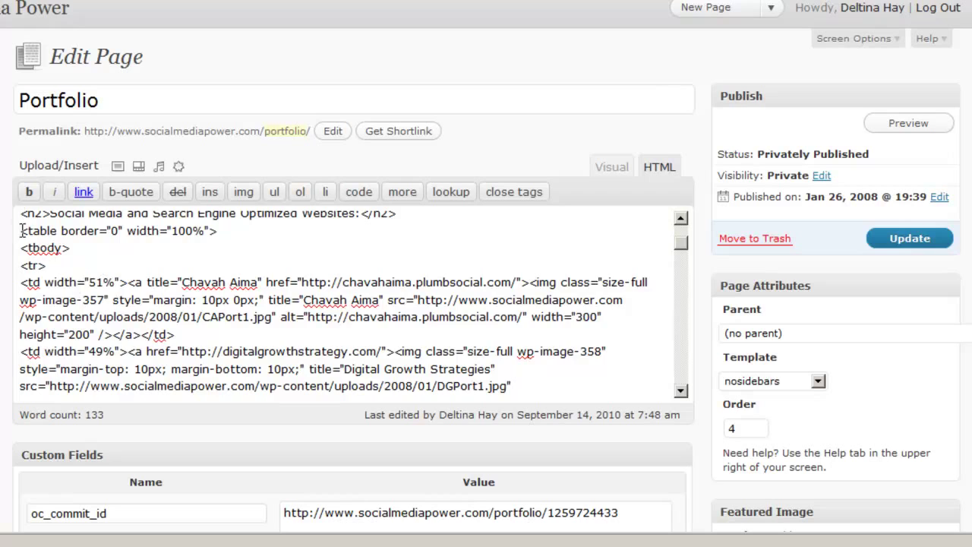
drag(20, 230, 690, 377)
drag(682, 385, 678, 221)
click(503, 254)
click(612, 166)
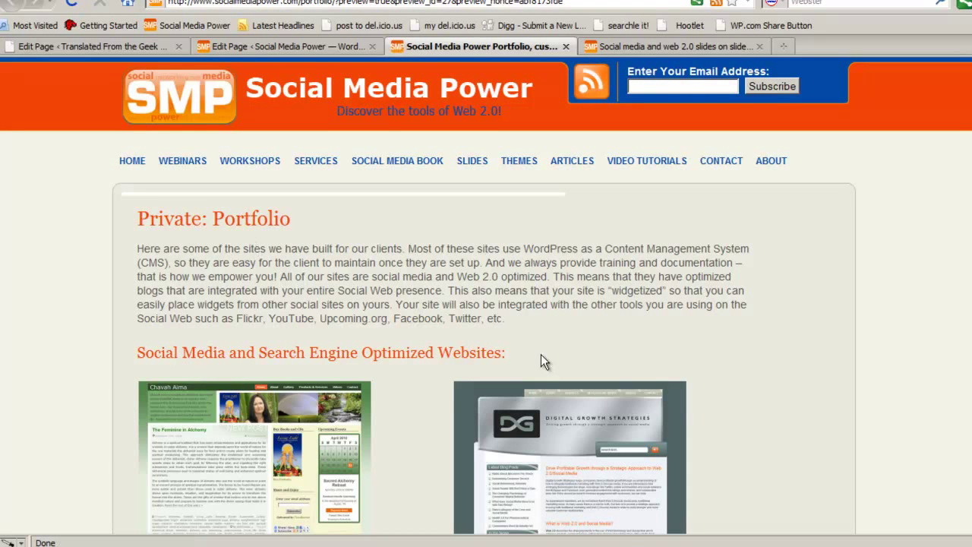
scroll(486, 304, down, 3)
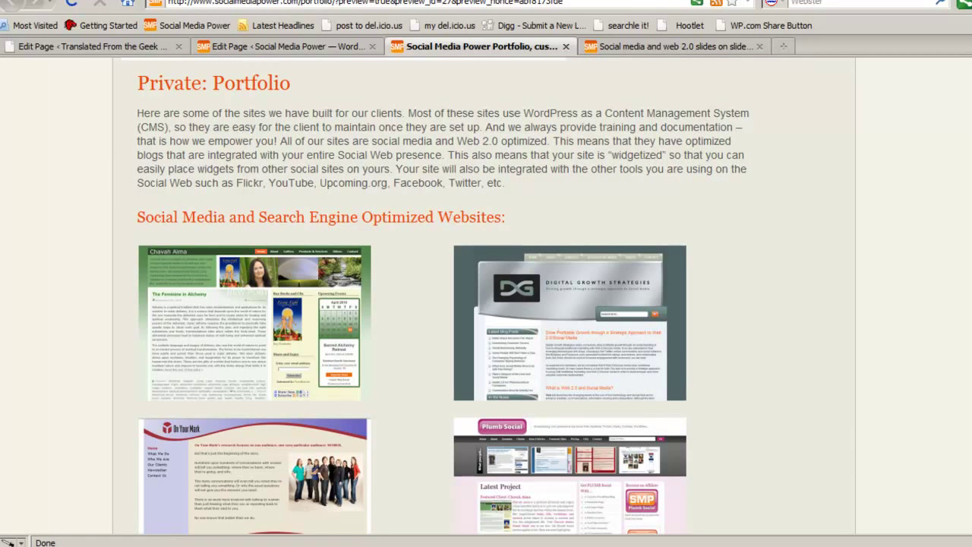
scroll(662, 321, down, 3)
scroll(437, 296, down, 20)
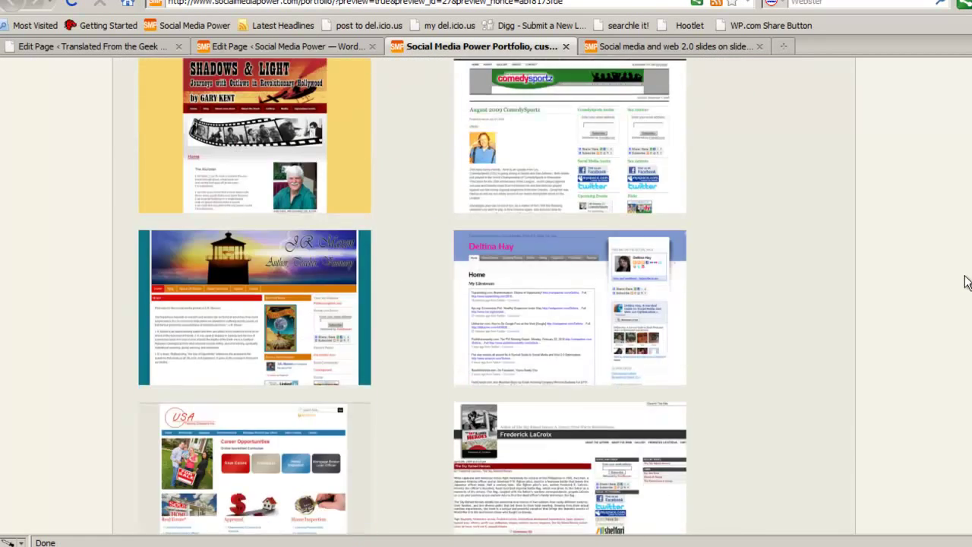
drag(966, 283, 942, 104)
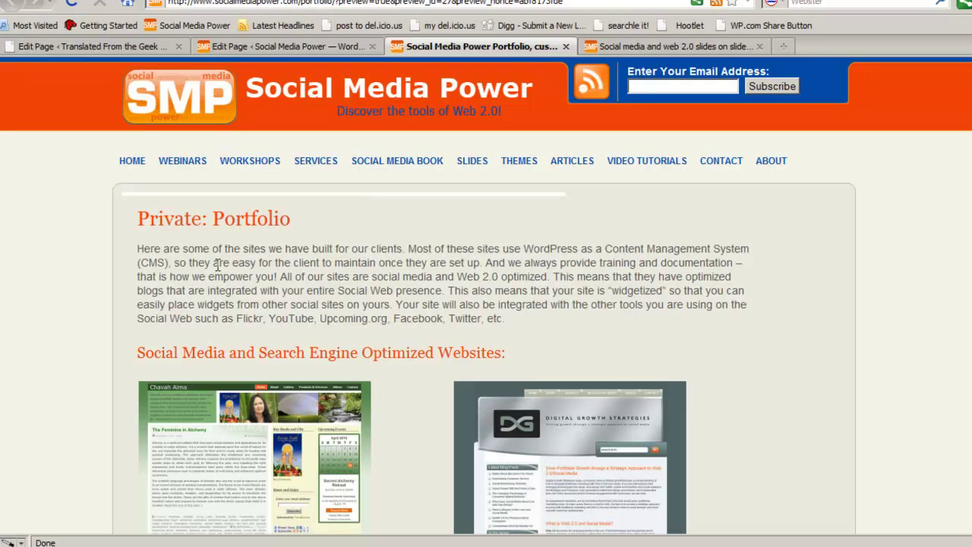